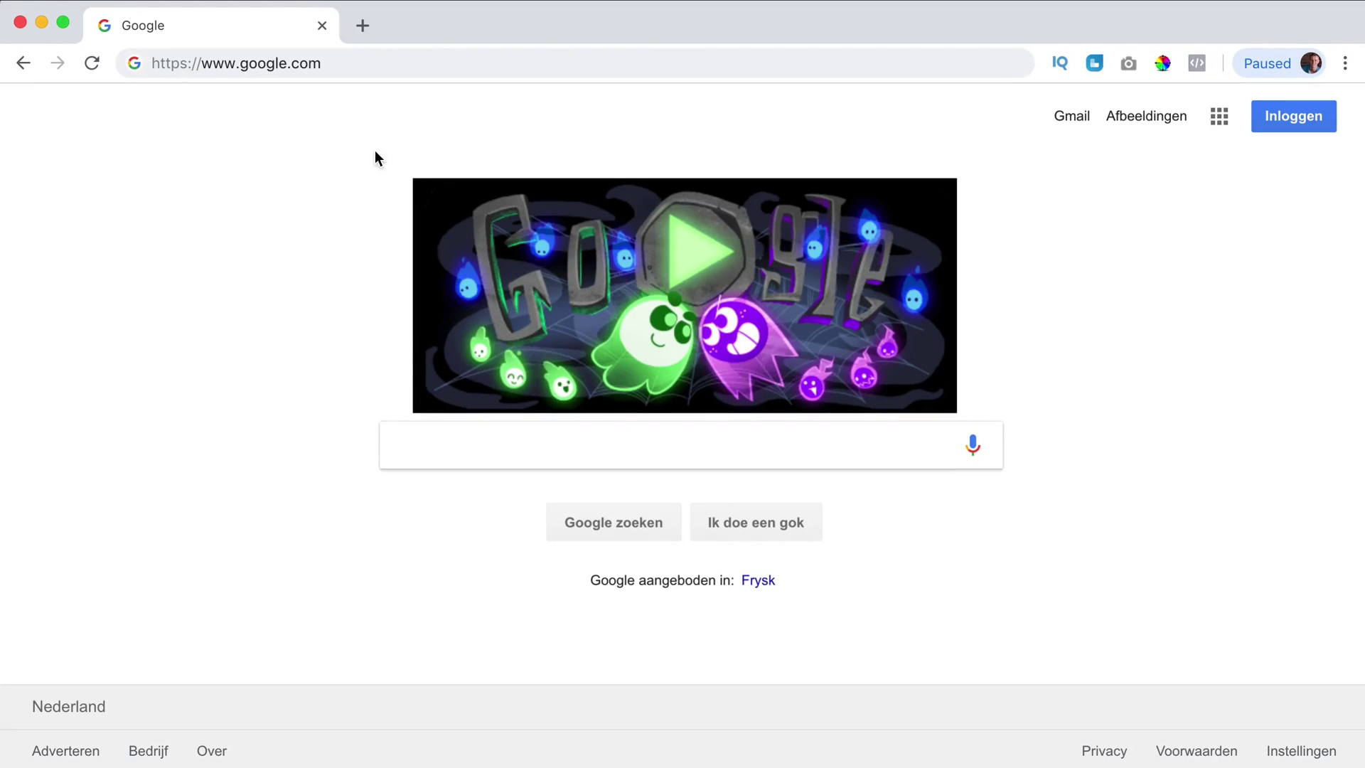
Go to ferdykorp.com/astra, which redirects to the Astra pricing page at wpastra.com/pricing
click(315, 63)
text(ferdykorp.co)
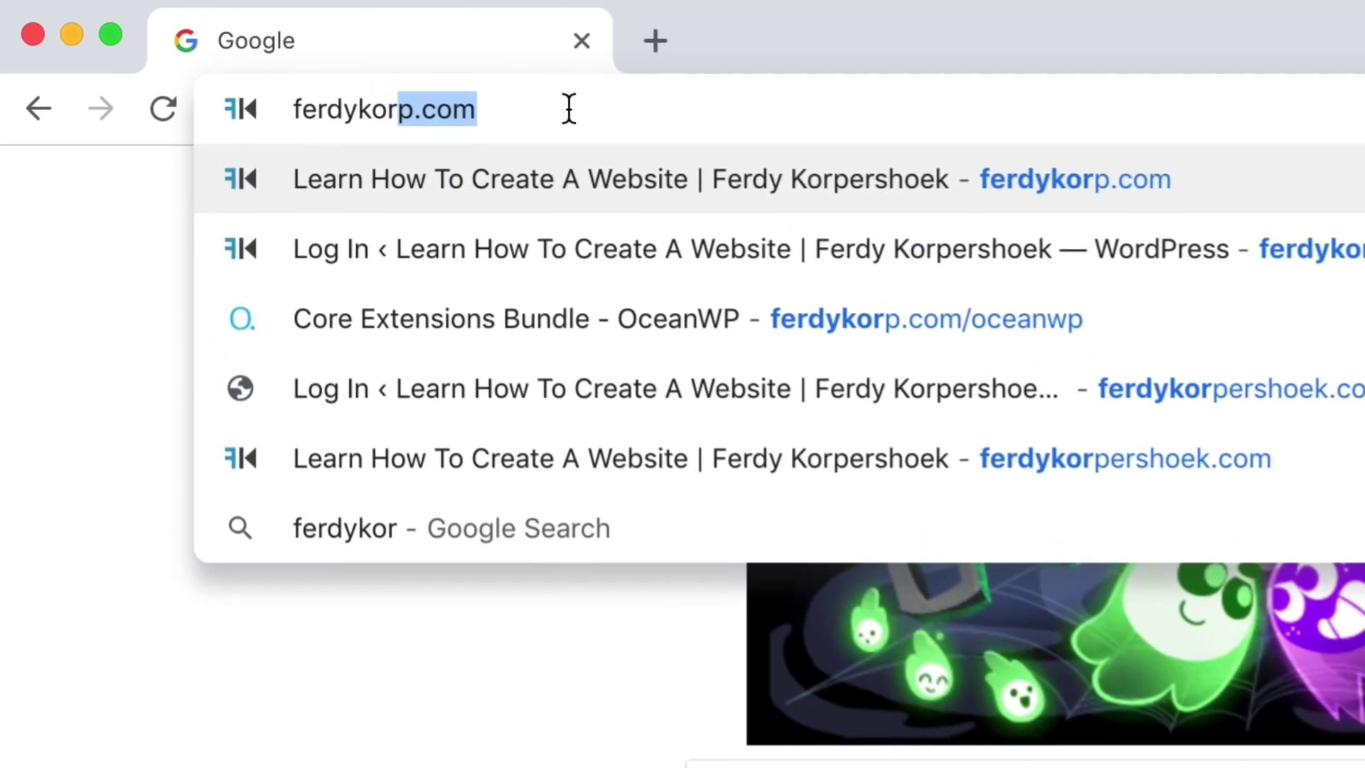
text(m/a)
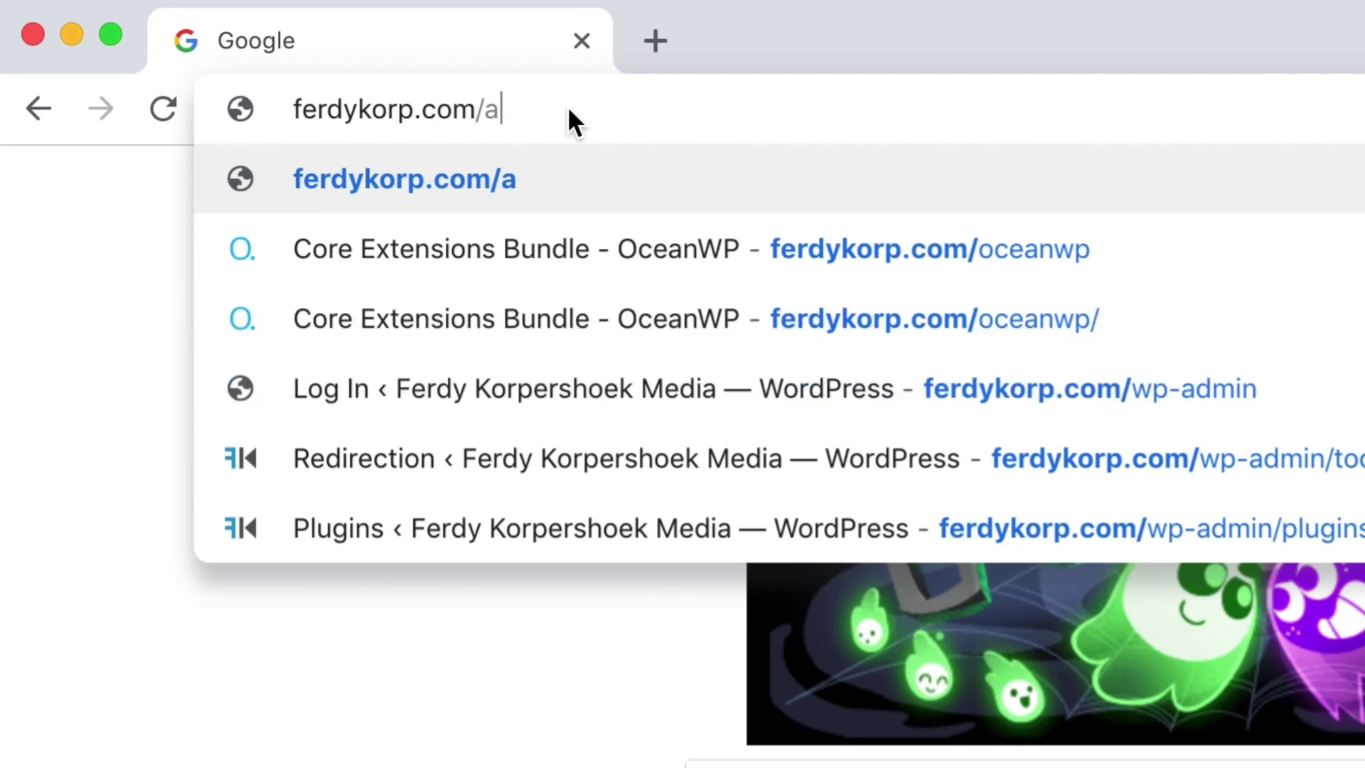
text(stra)
key(Return)
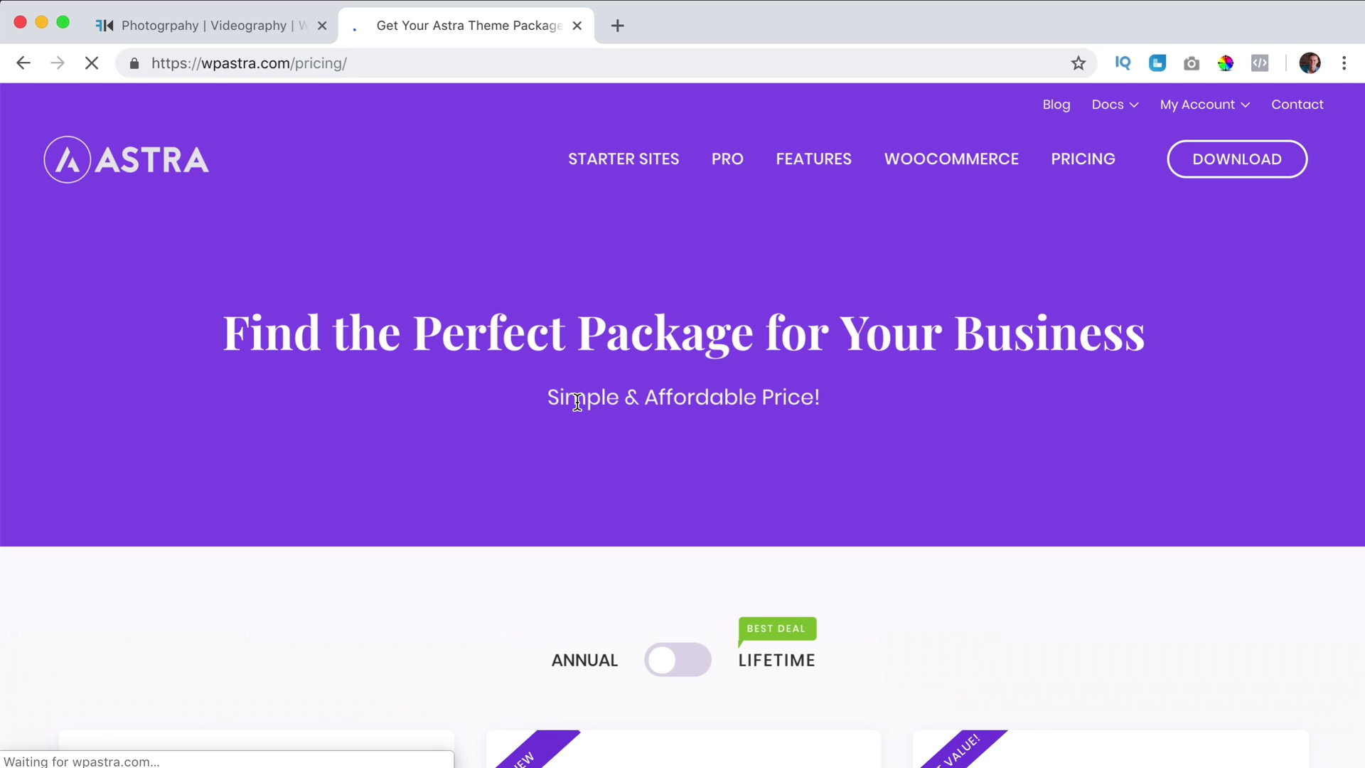
Choose GET STARTED on the $59 Astra Pro plan and scroll through its Brainstorm Store checkout
scroll(533, 394, down, 6)
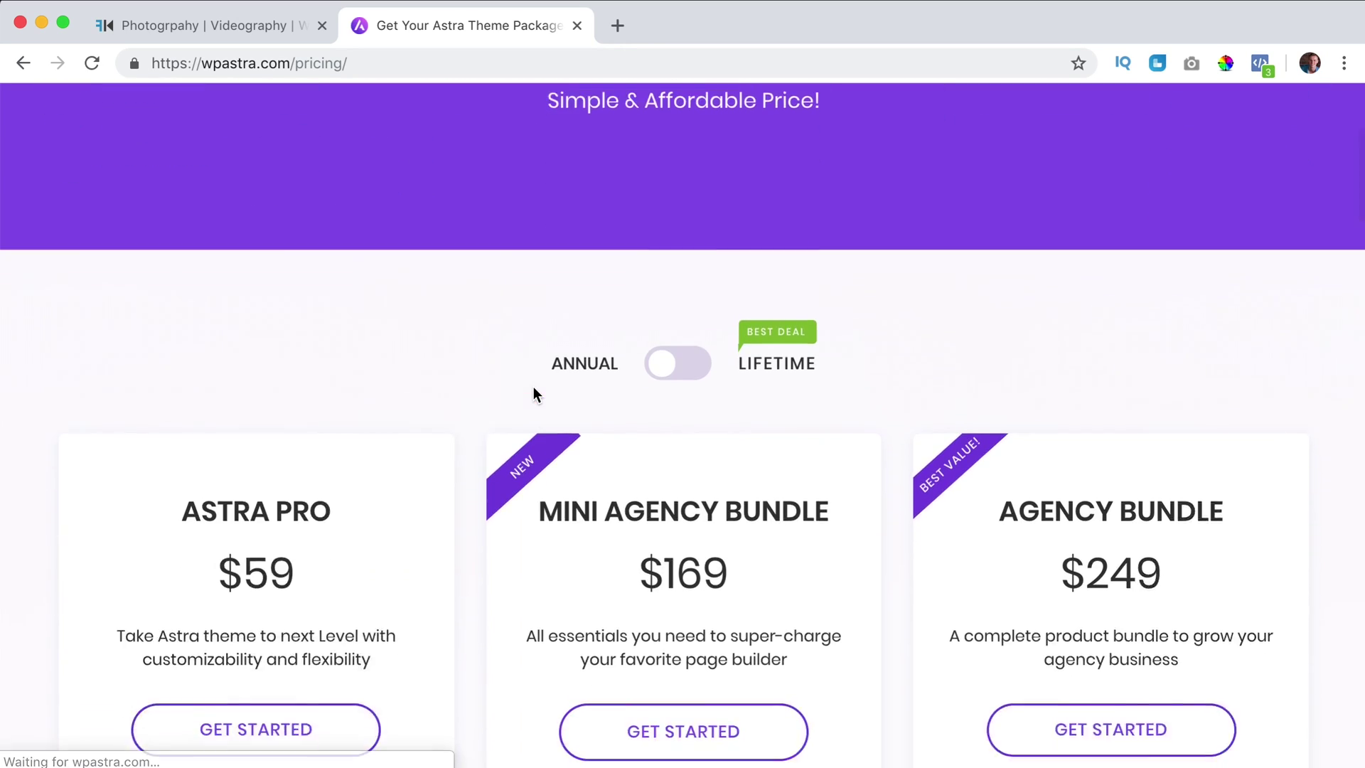
scroll(285, 341, down, 4)
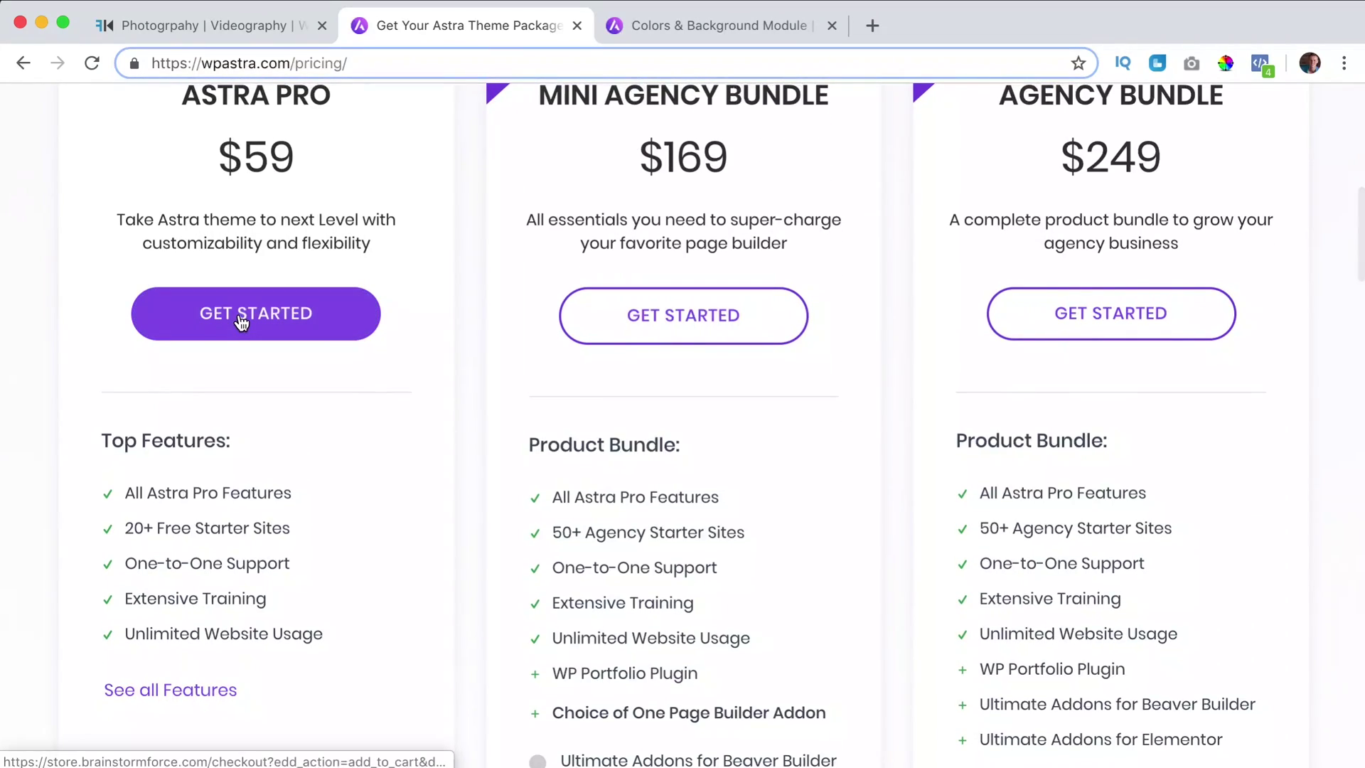
click(241, 320)
scroll(818, 404, down, 3)
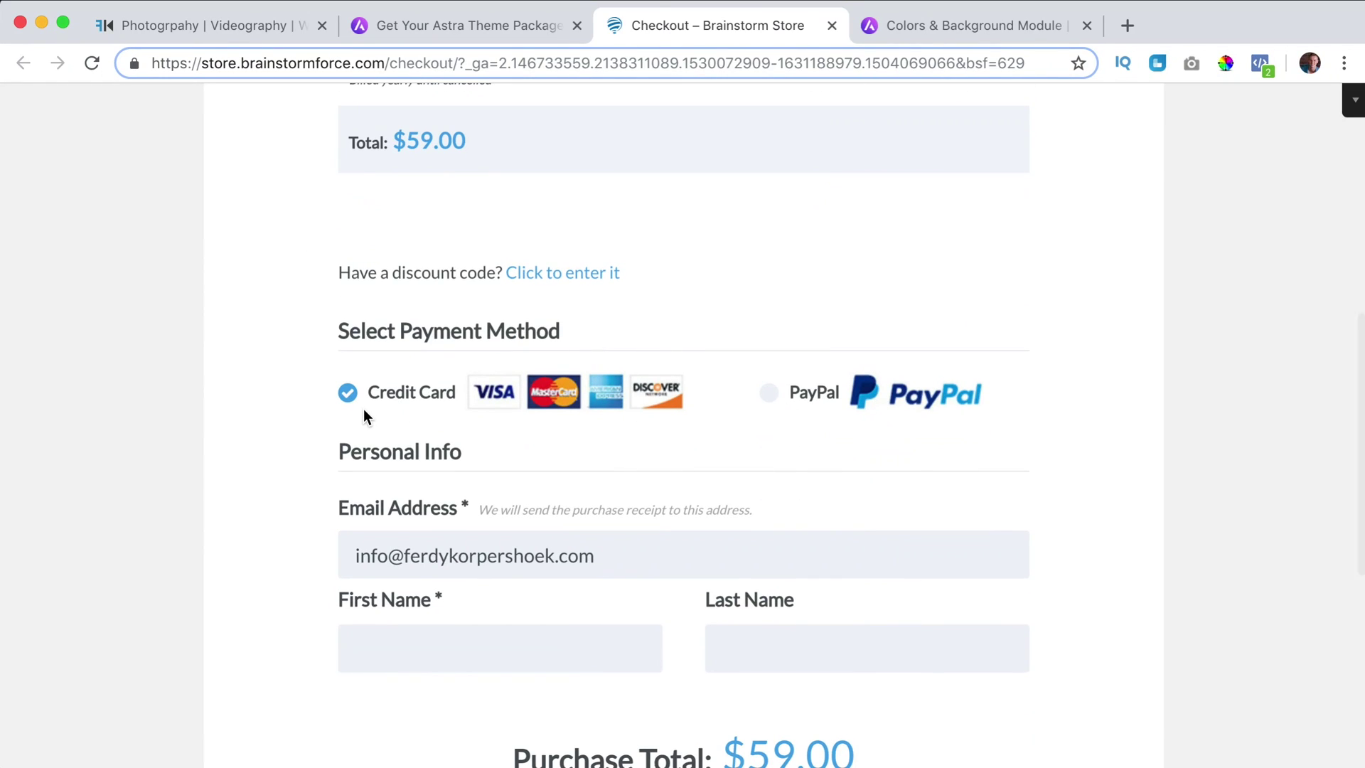
scroll(364, 408, down, 3)
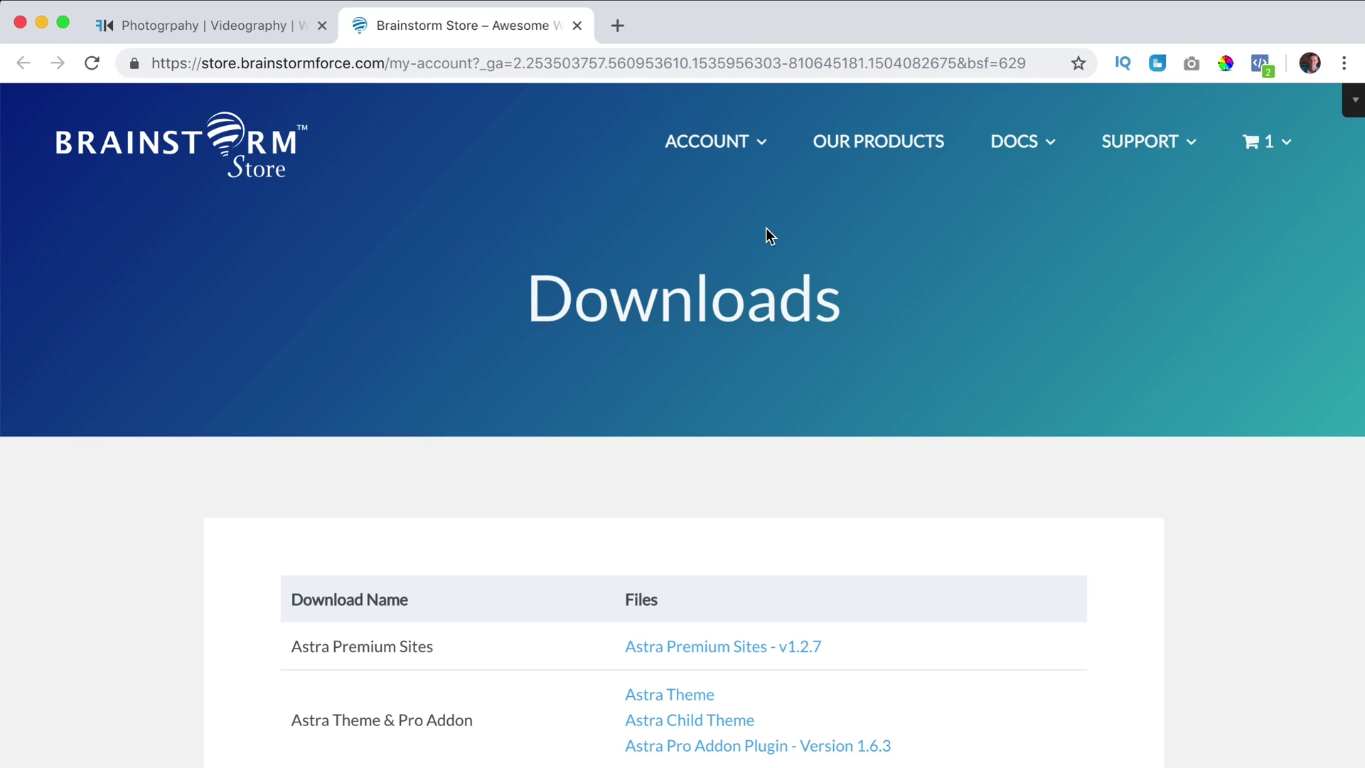
Install the Astra Pro Addon plugin file and activate it on the FERDYKORP site
scroll(756, 235, down, 5)
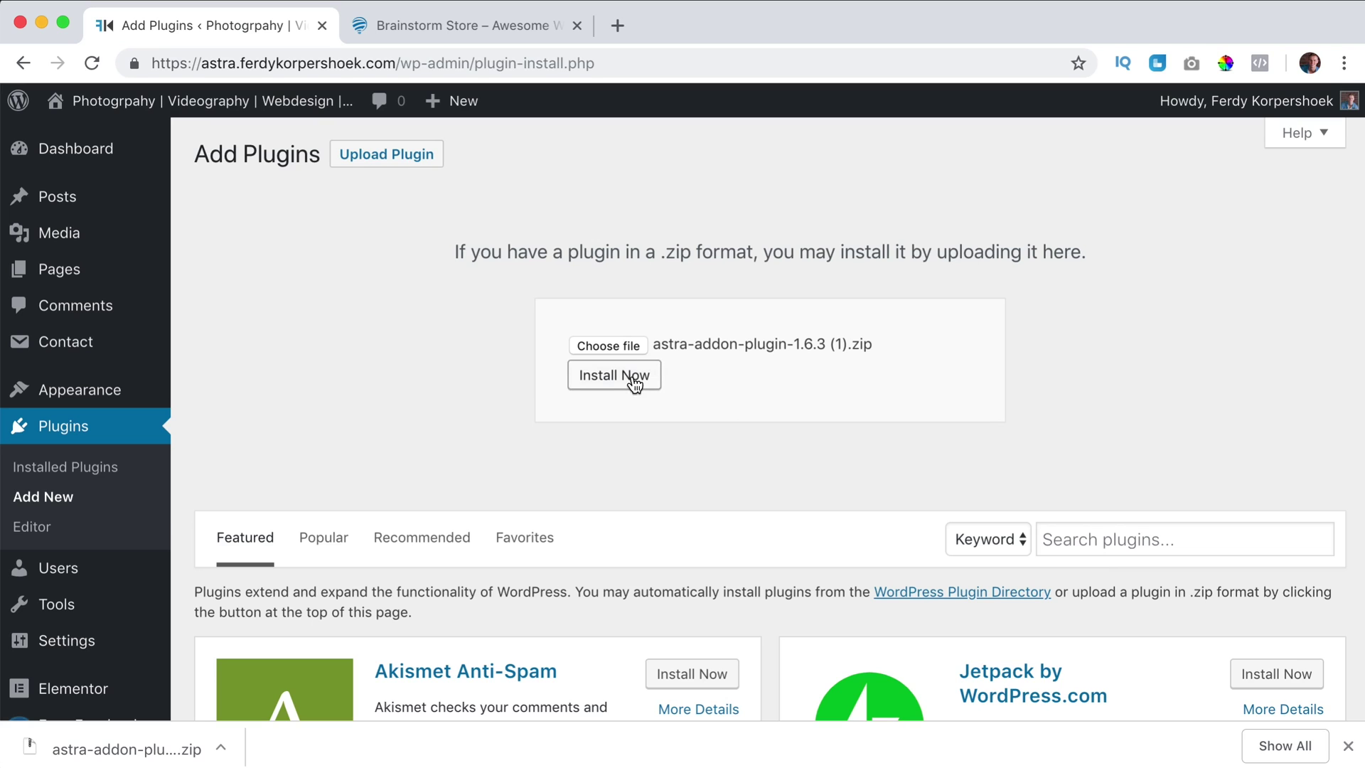
click(629, 382)
click(280, 311)
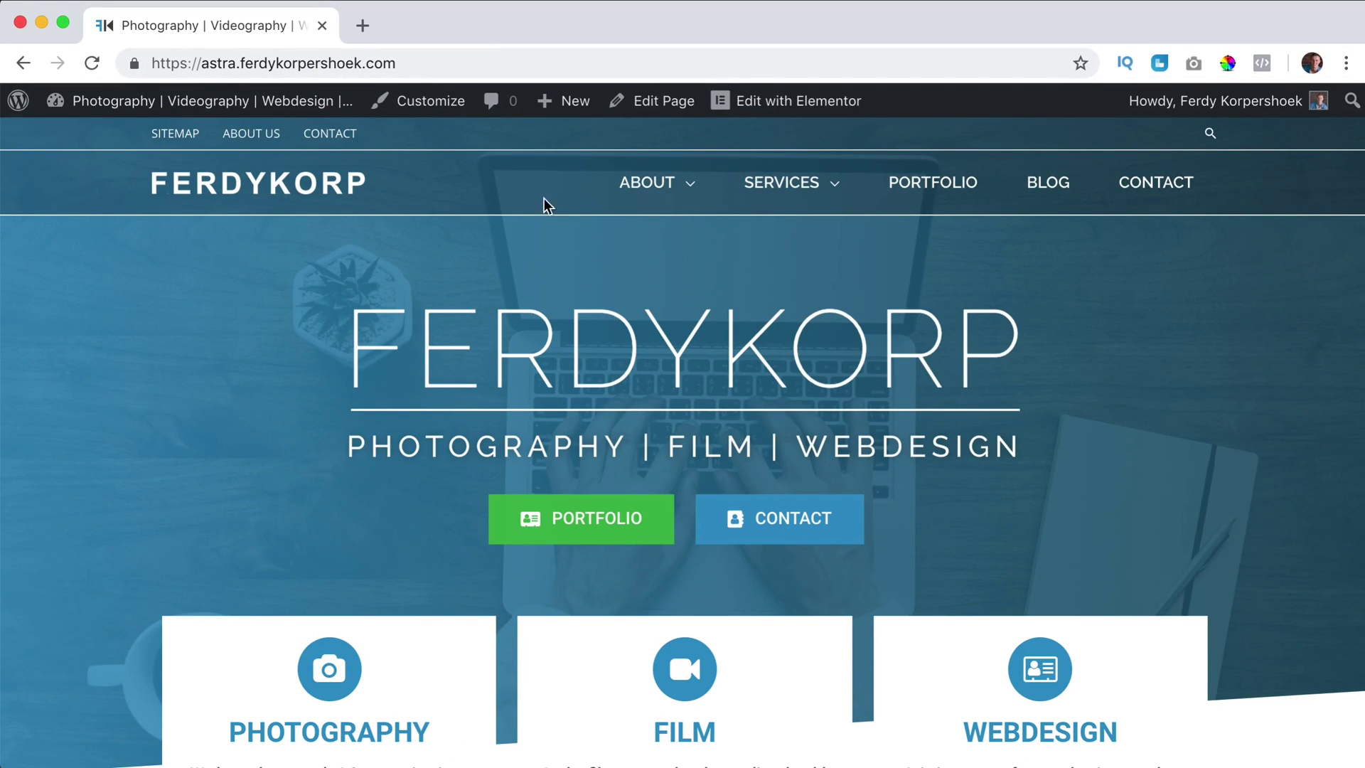
Open the dashboard in a front tab alongside the Customizer, then go to Appearance > Astra Options
super+click(246, 106)
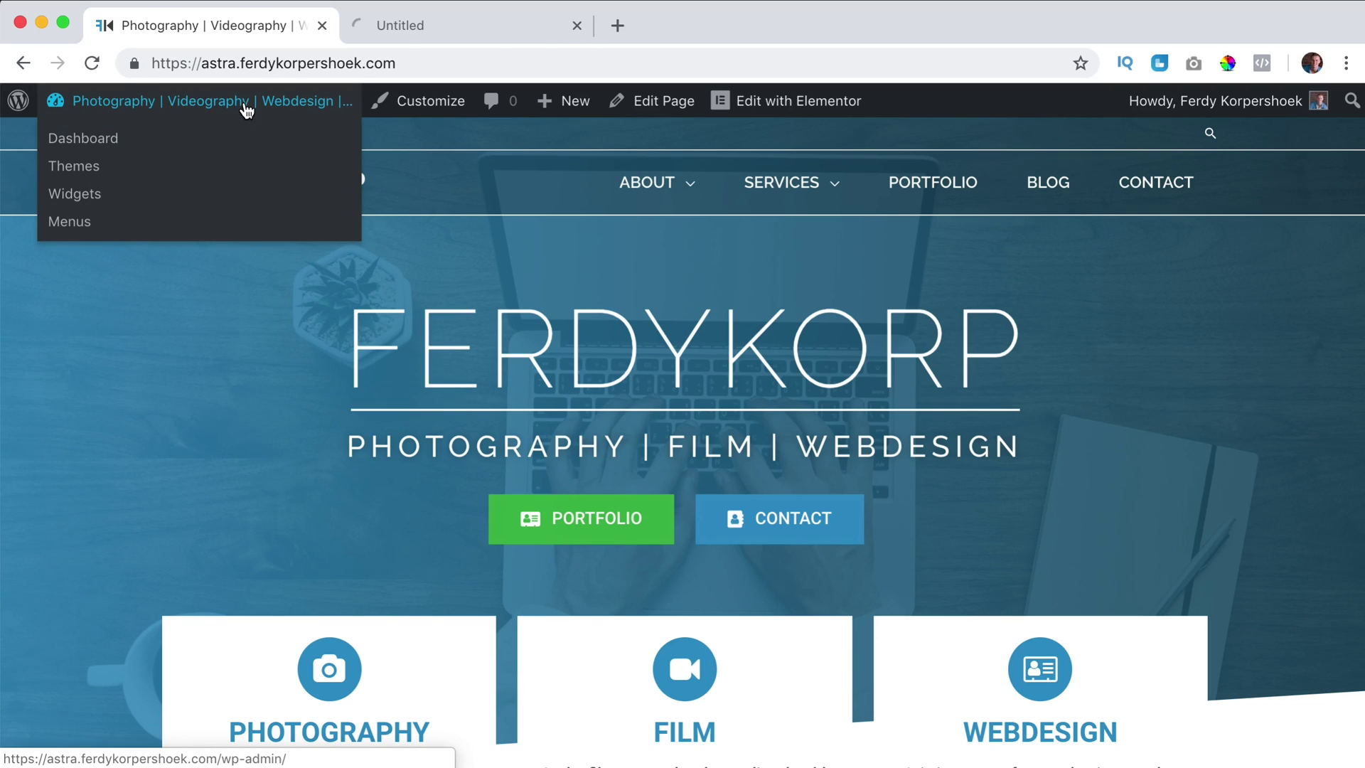
click(416, 98)
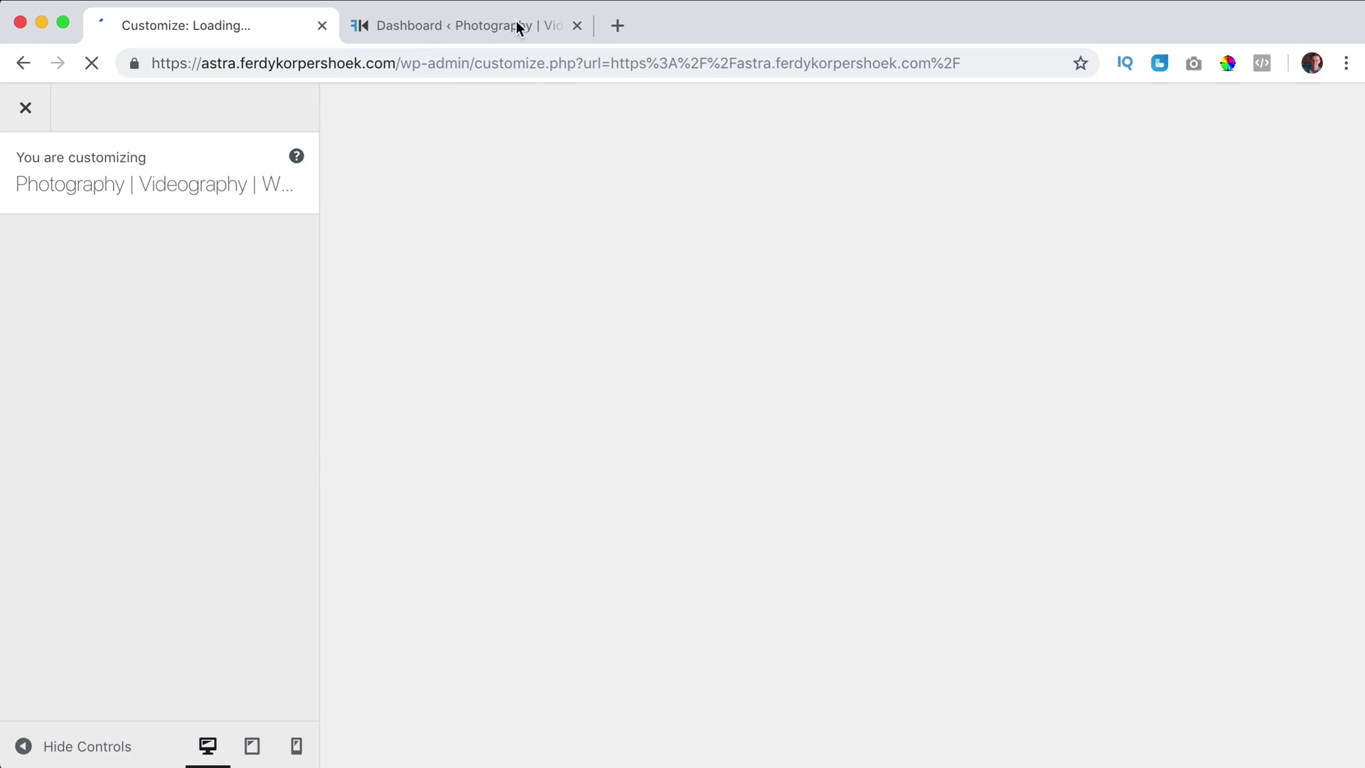
click(422, 24)
drag(423, 24, 283, 25)
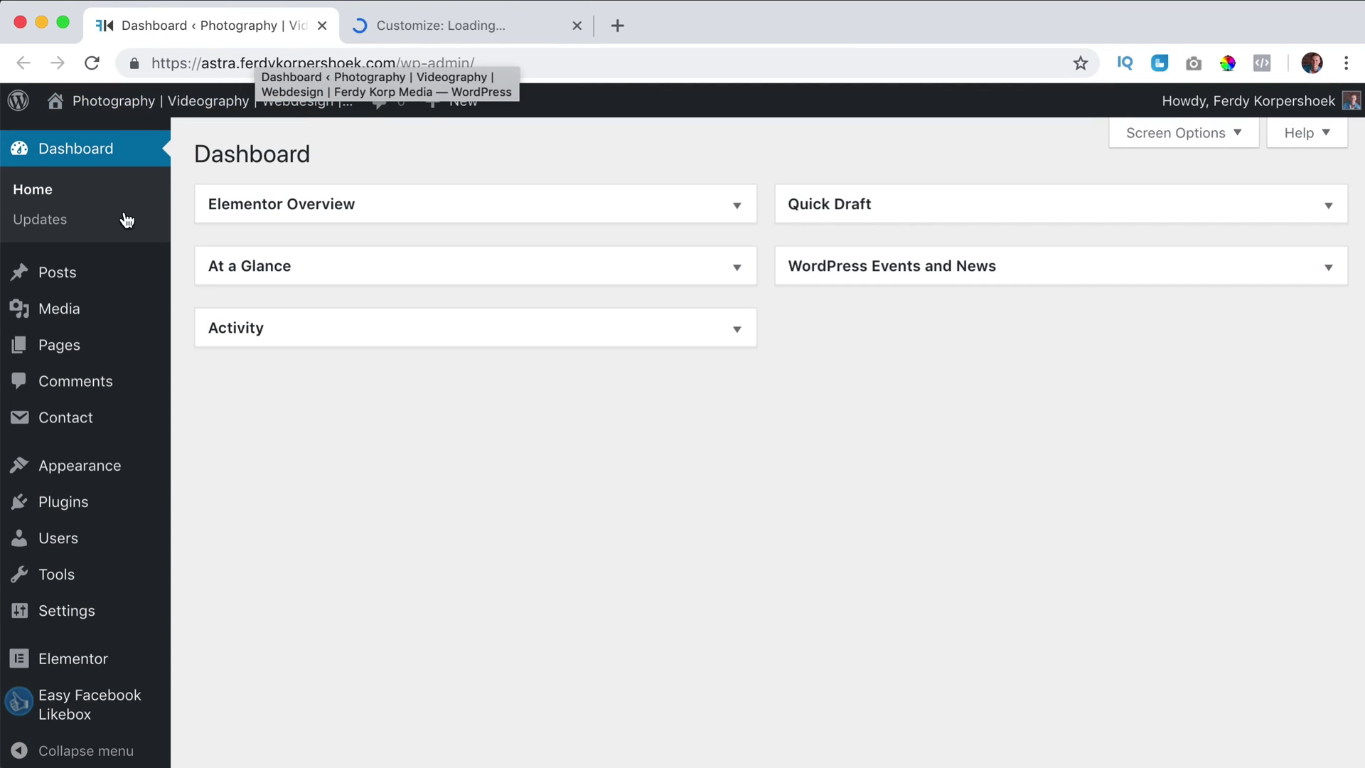
mouse_move(97, 472)
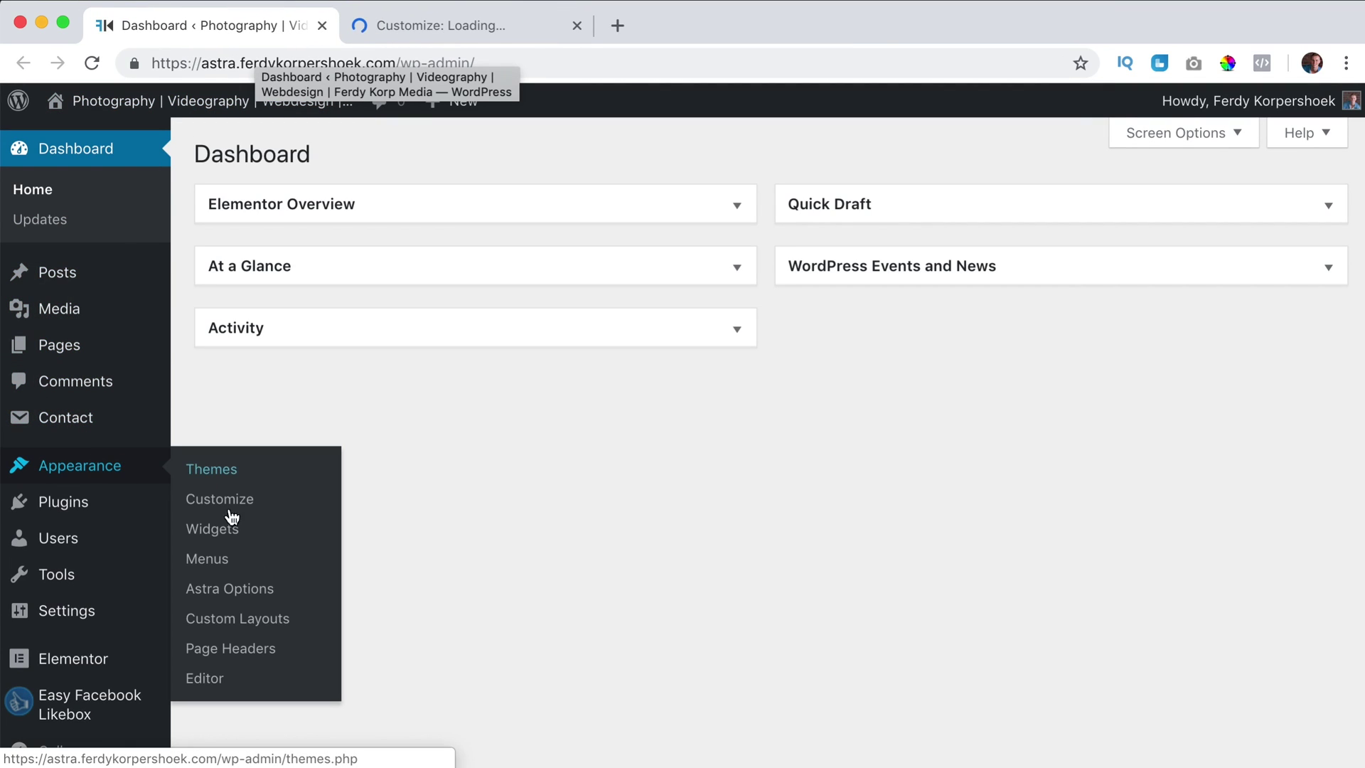
click(242, 600)
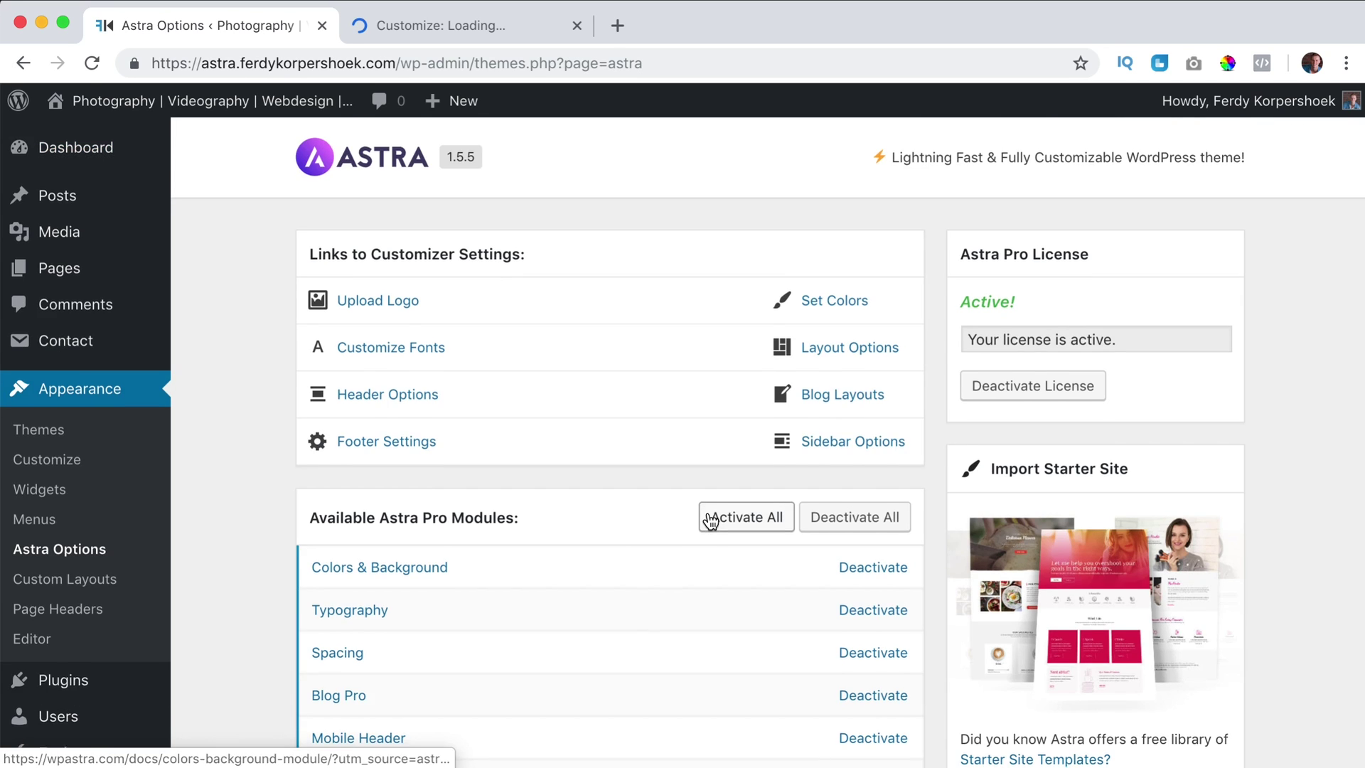
Activate the Scroll To Top module in Astra Options and go back to the Customizer tab
scroll(709, 519, down, 10)
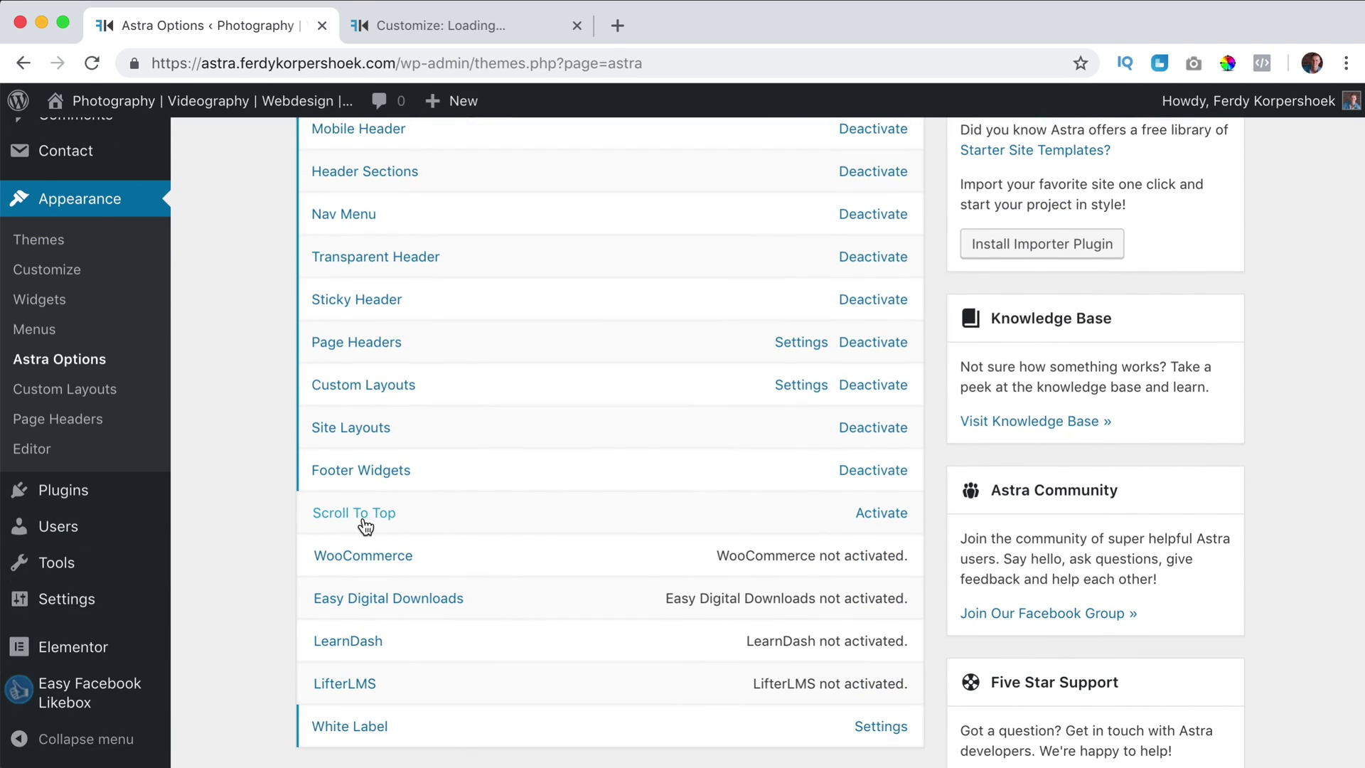
click(428, 28)
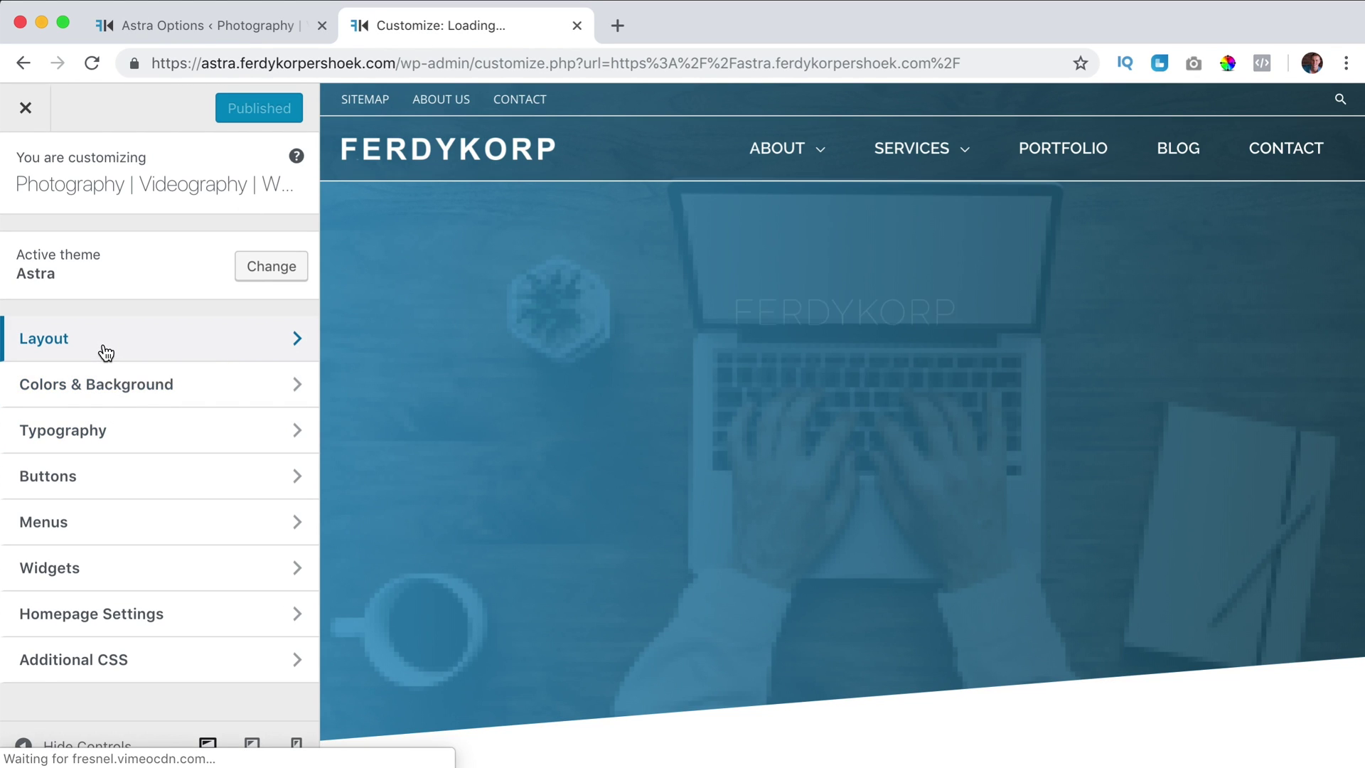
click(104, 352)
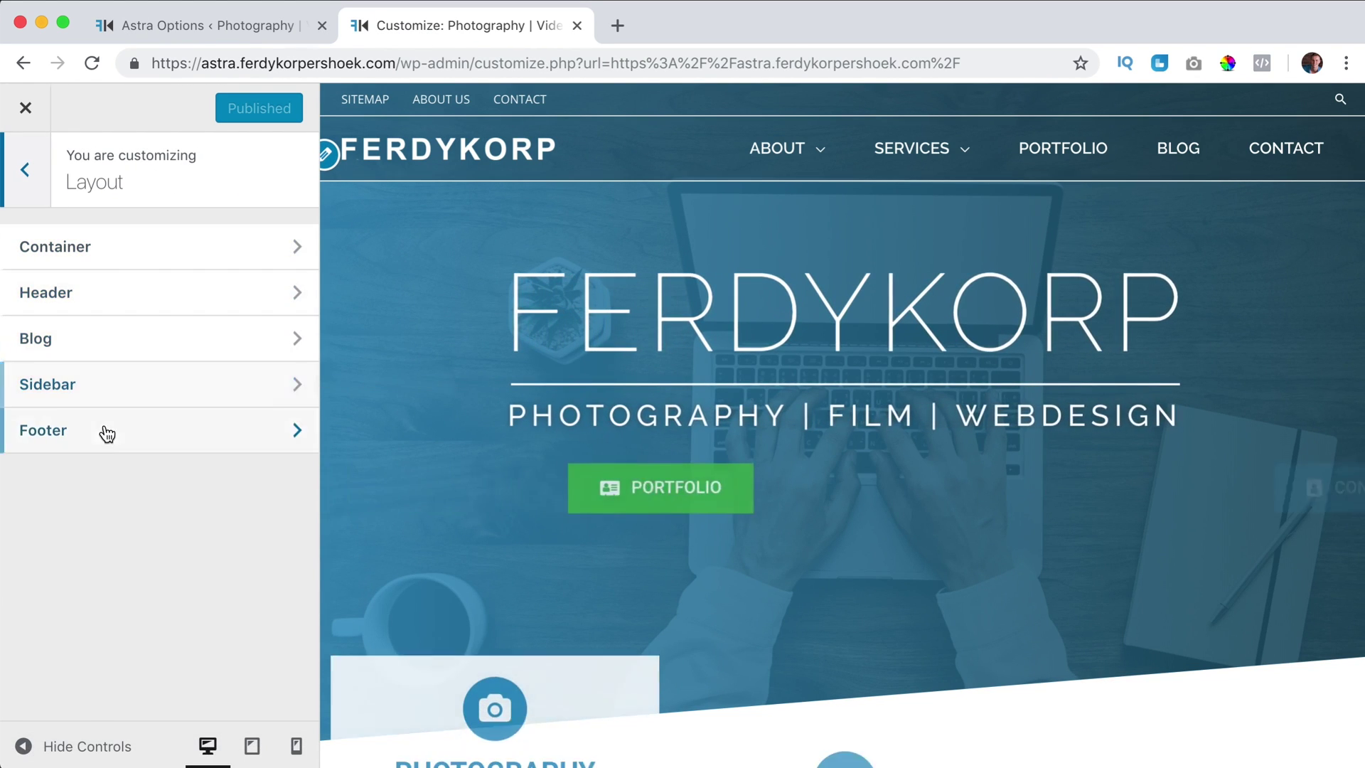
click(208, 24)
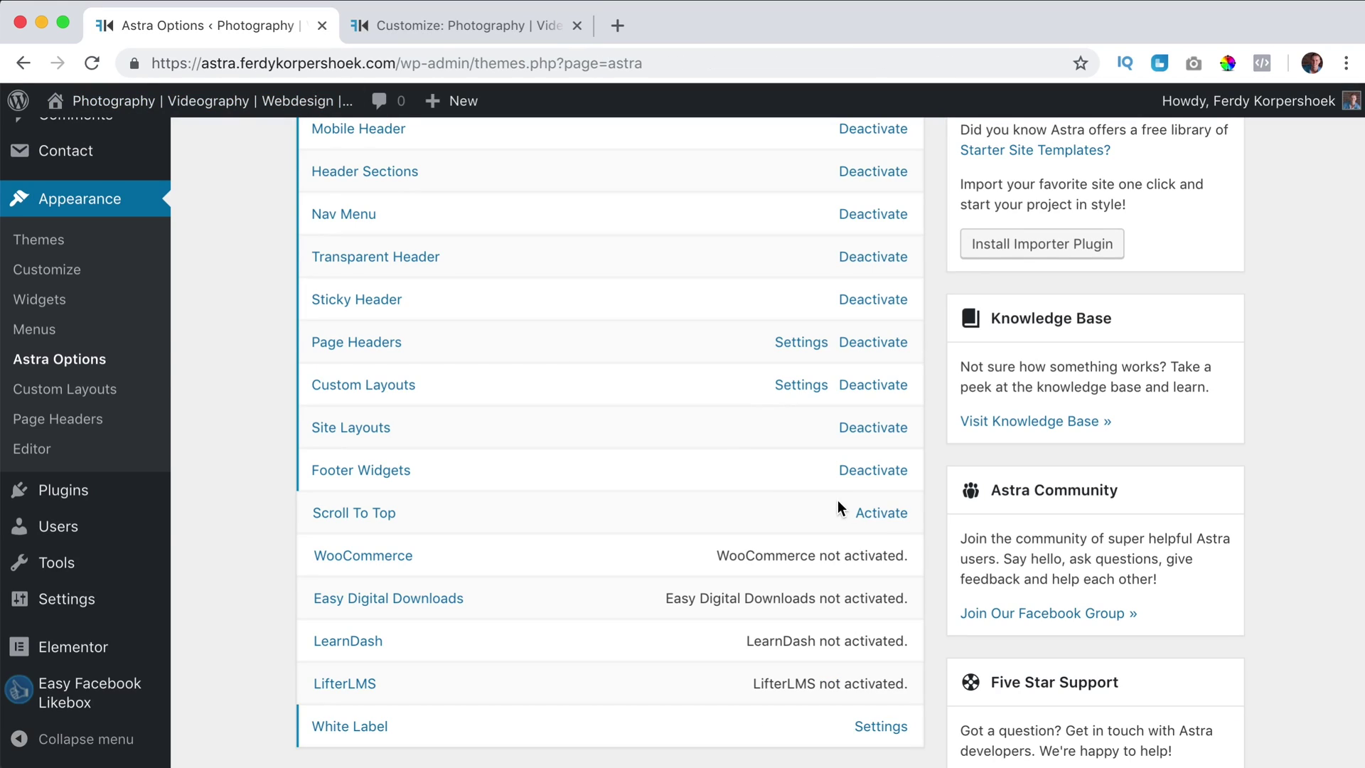
click(882, 513)
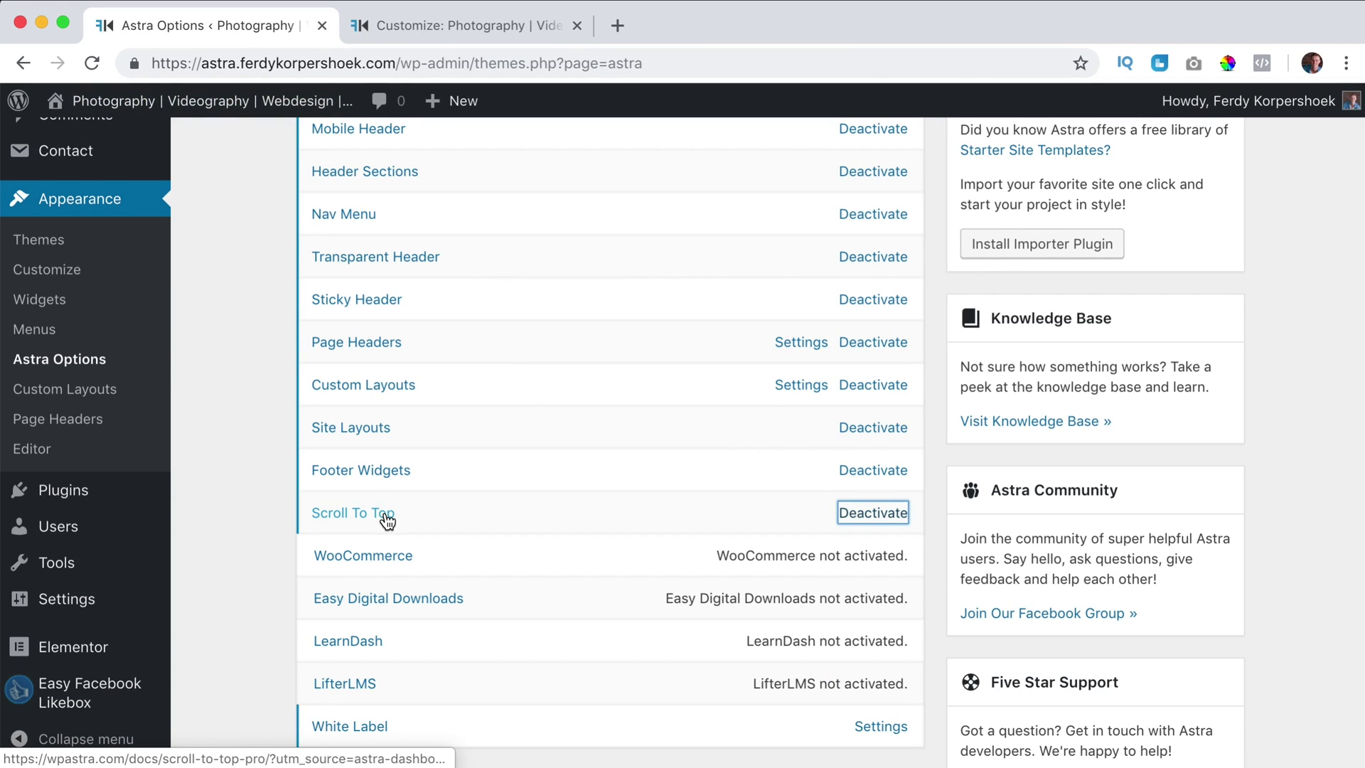
click(419, 26)
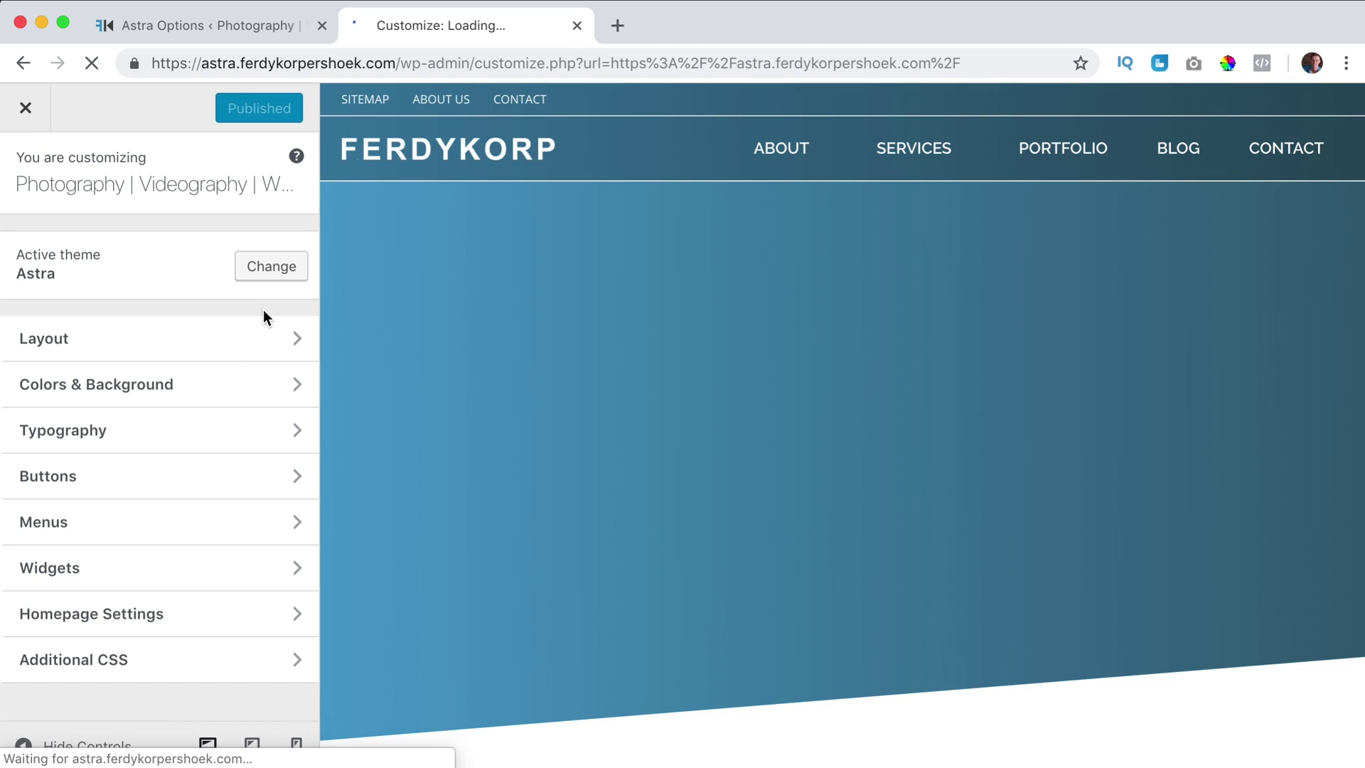
Open Layout and test the preview's scroll-to-top arrow from mid-page and from the footer
click(229, 340)
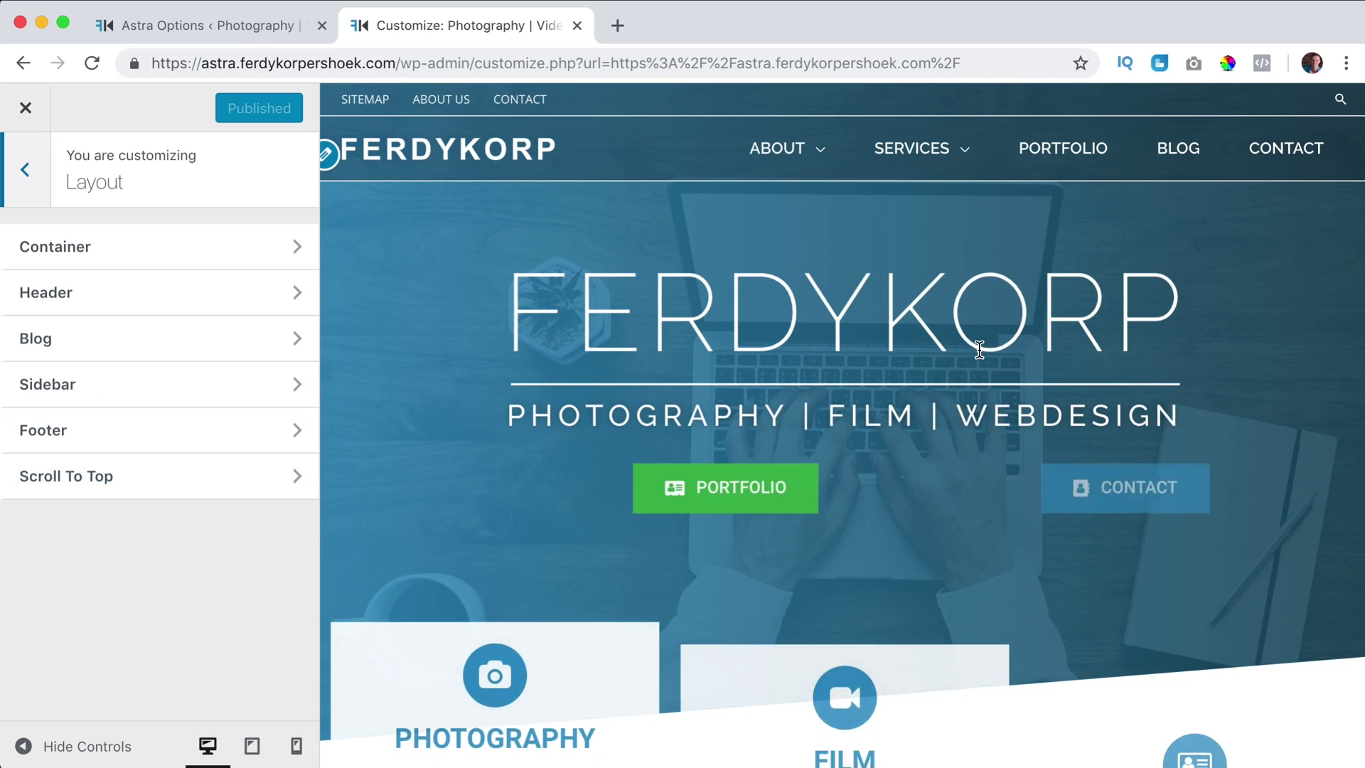
scroll(1060, 319, down, 10)
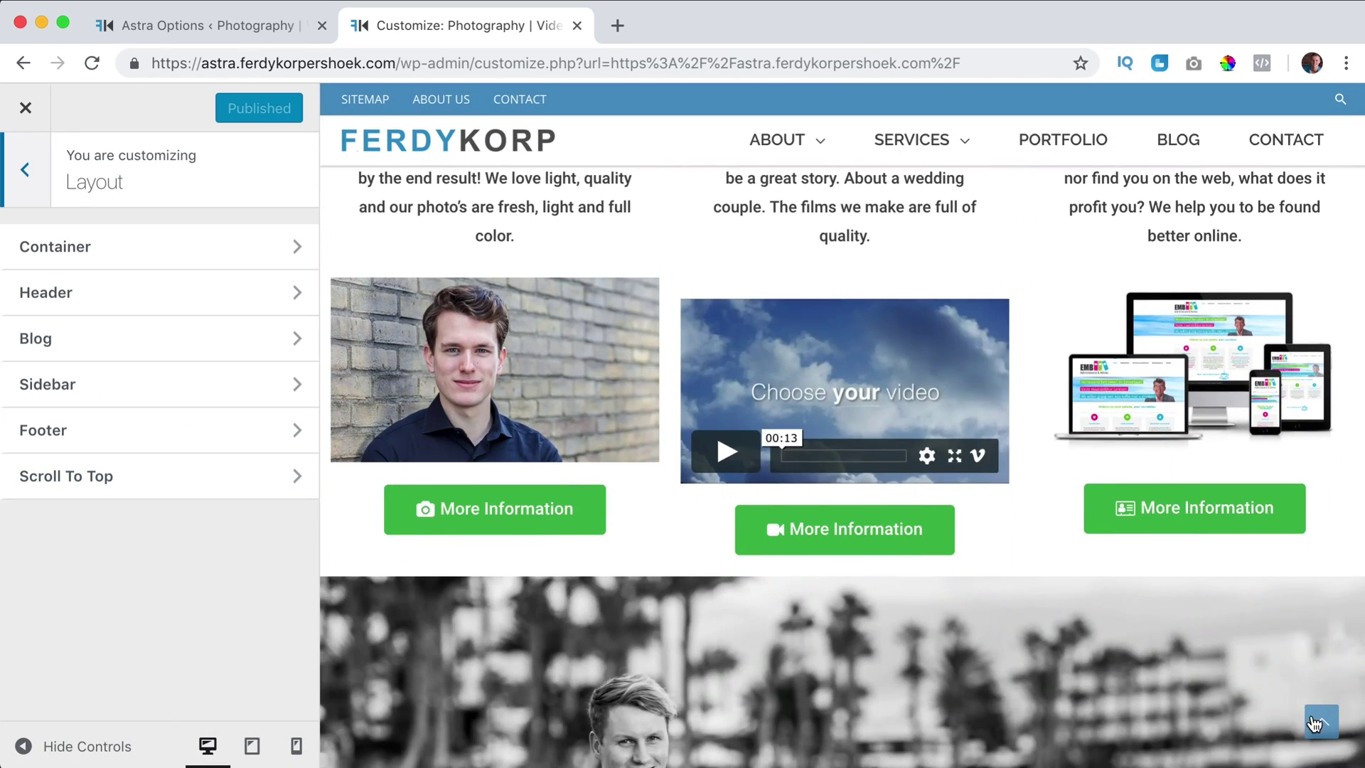
click(1320, 724)
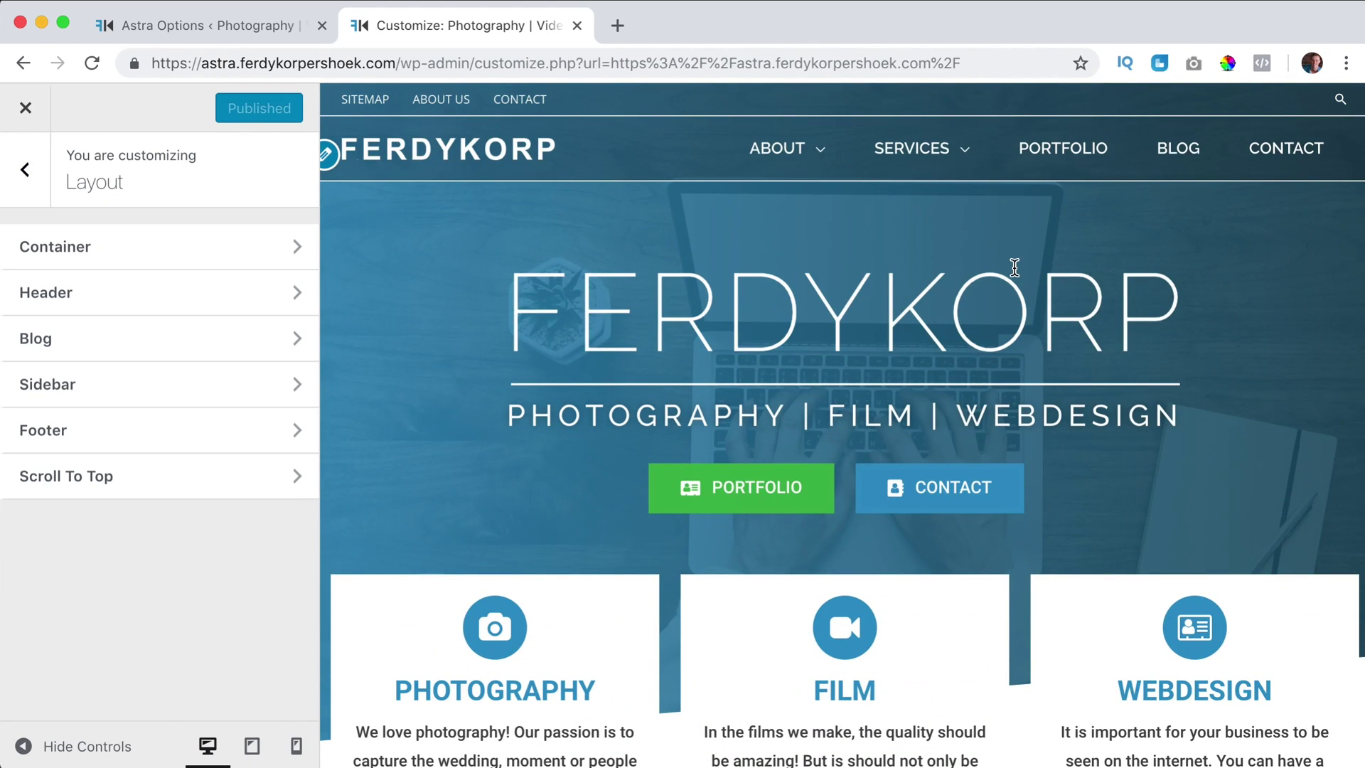
scroll(1014, 266, down, 20)
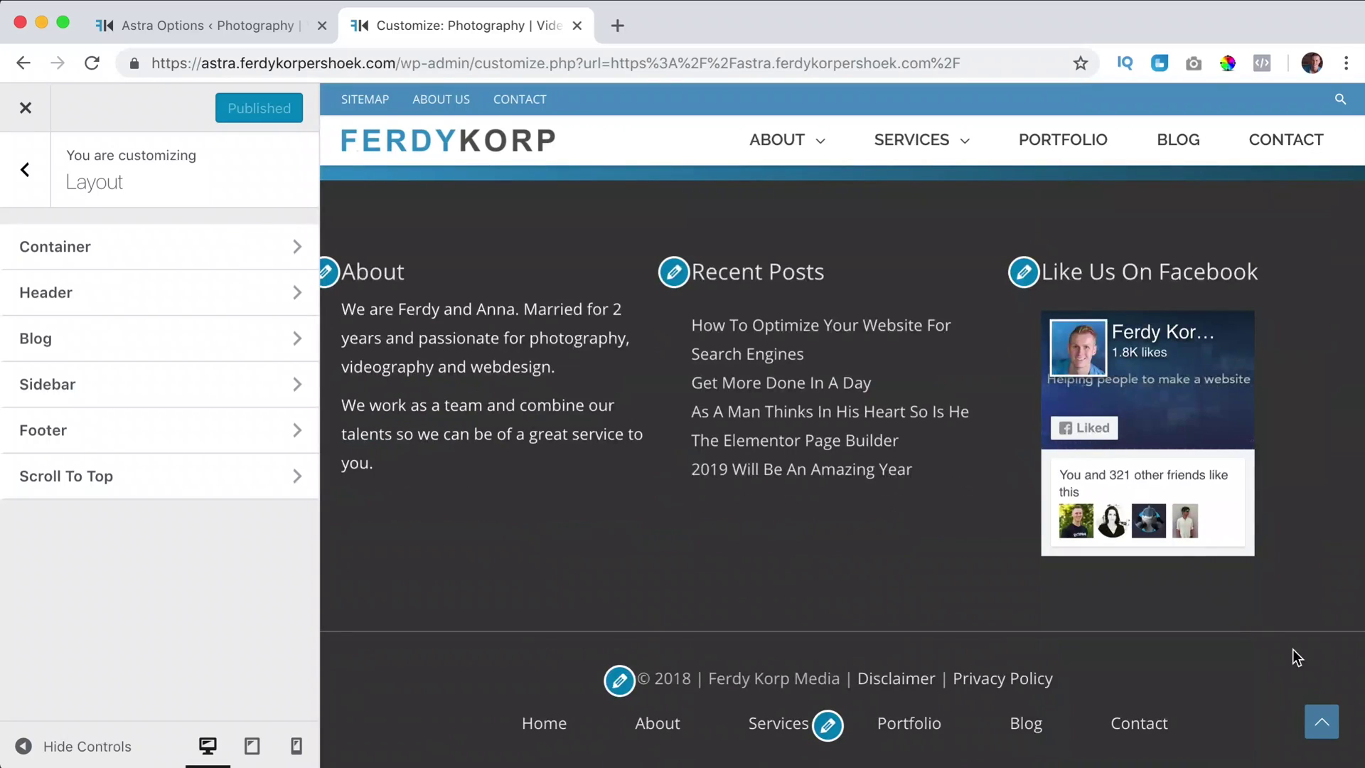
click(1320, 722)
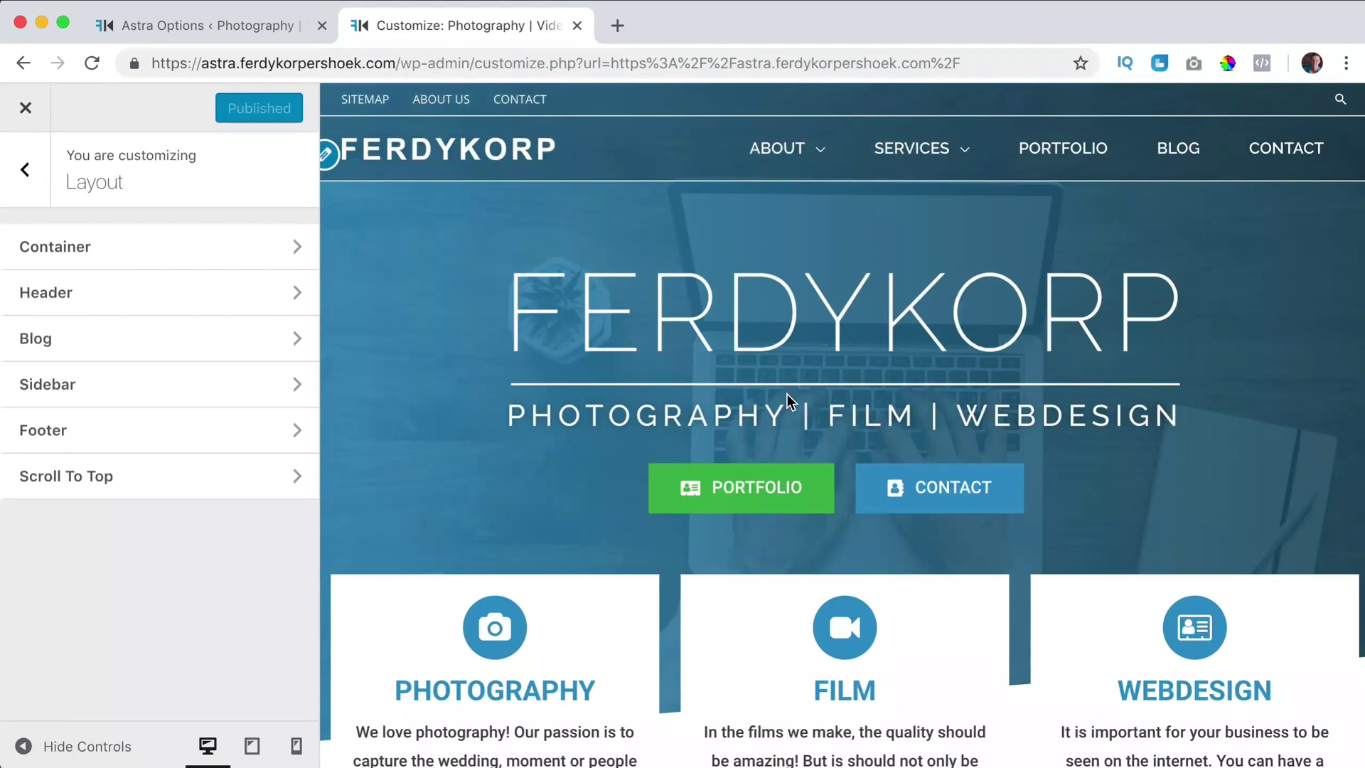
Open Layout > Scroll To Top and keep Display On set to Desktop + Mobile
click(242, 486)
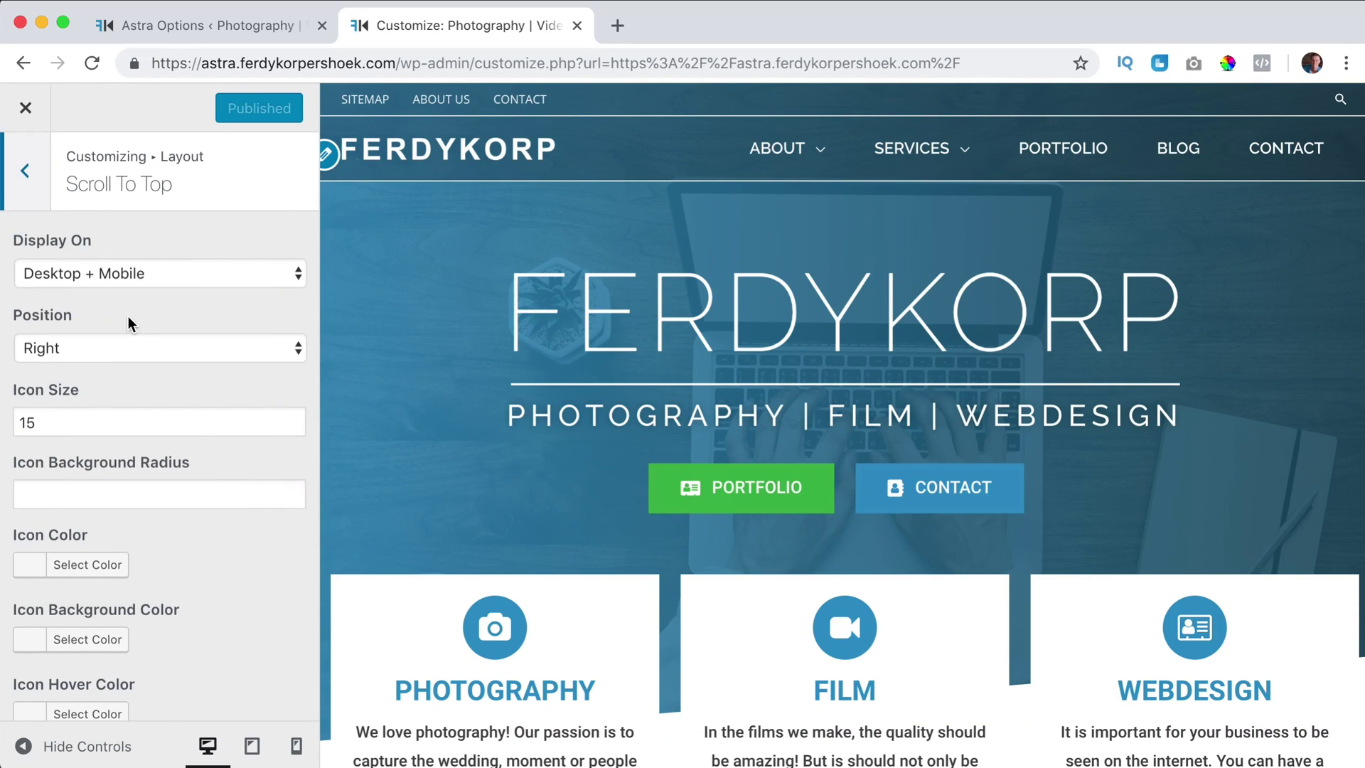
scroll(1206, 341, down, 10)
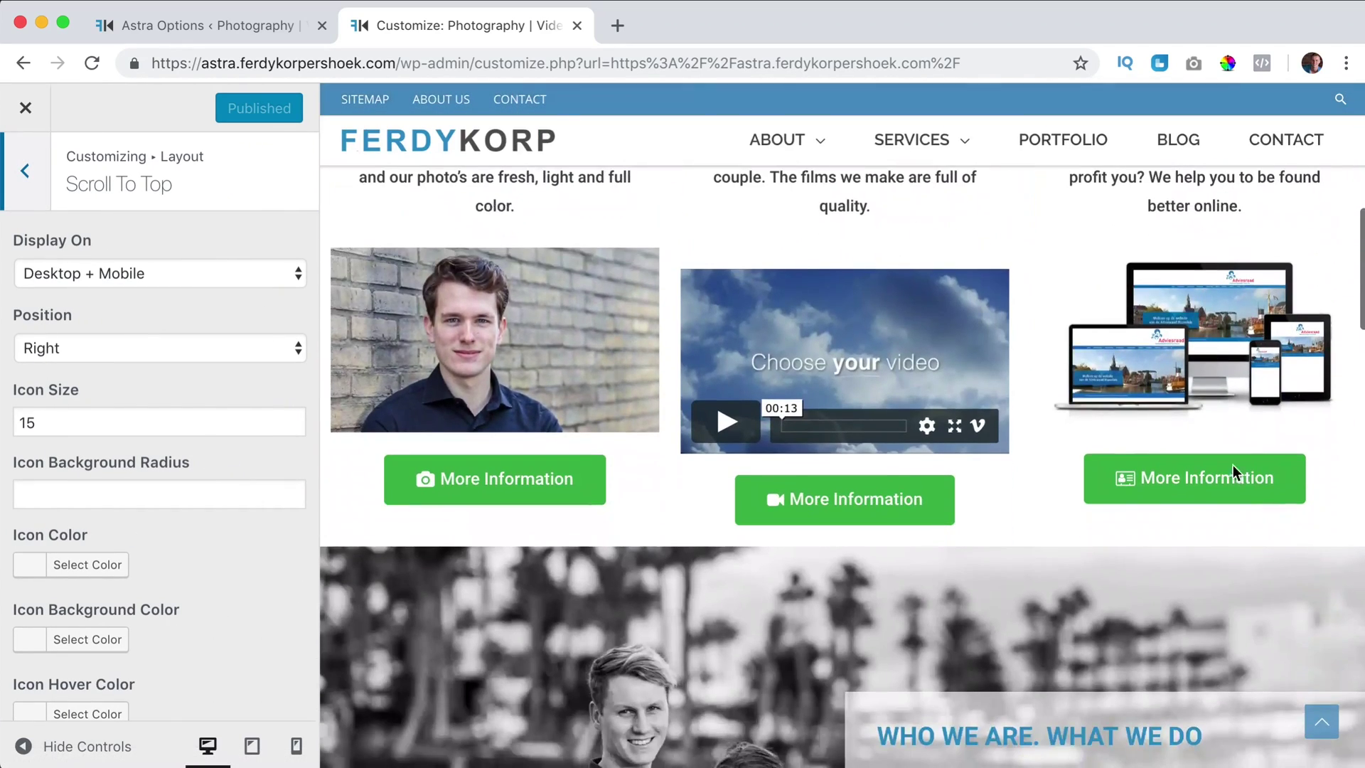
click(71, 276)
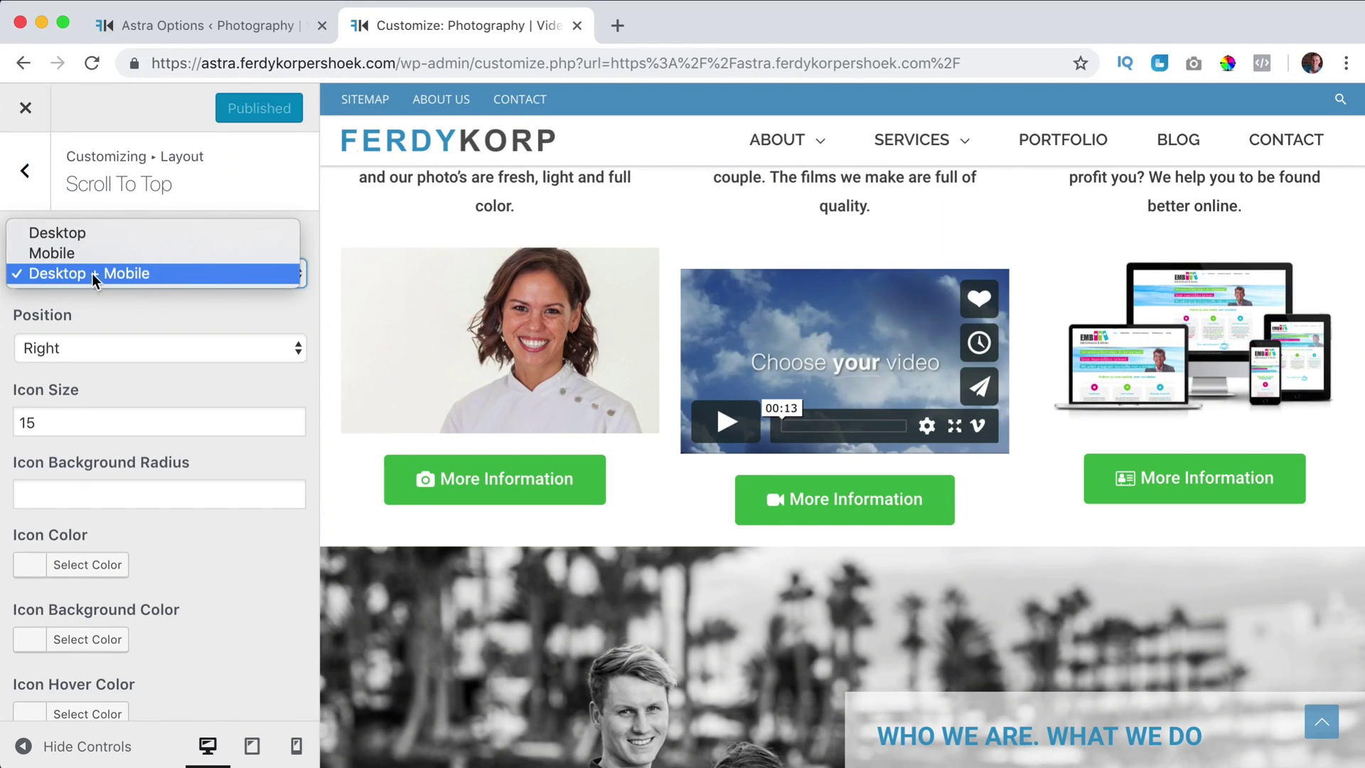
click(147, 303)
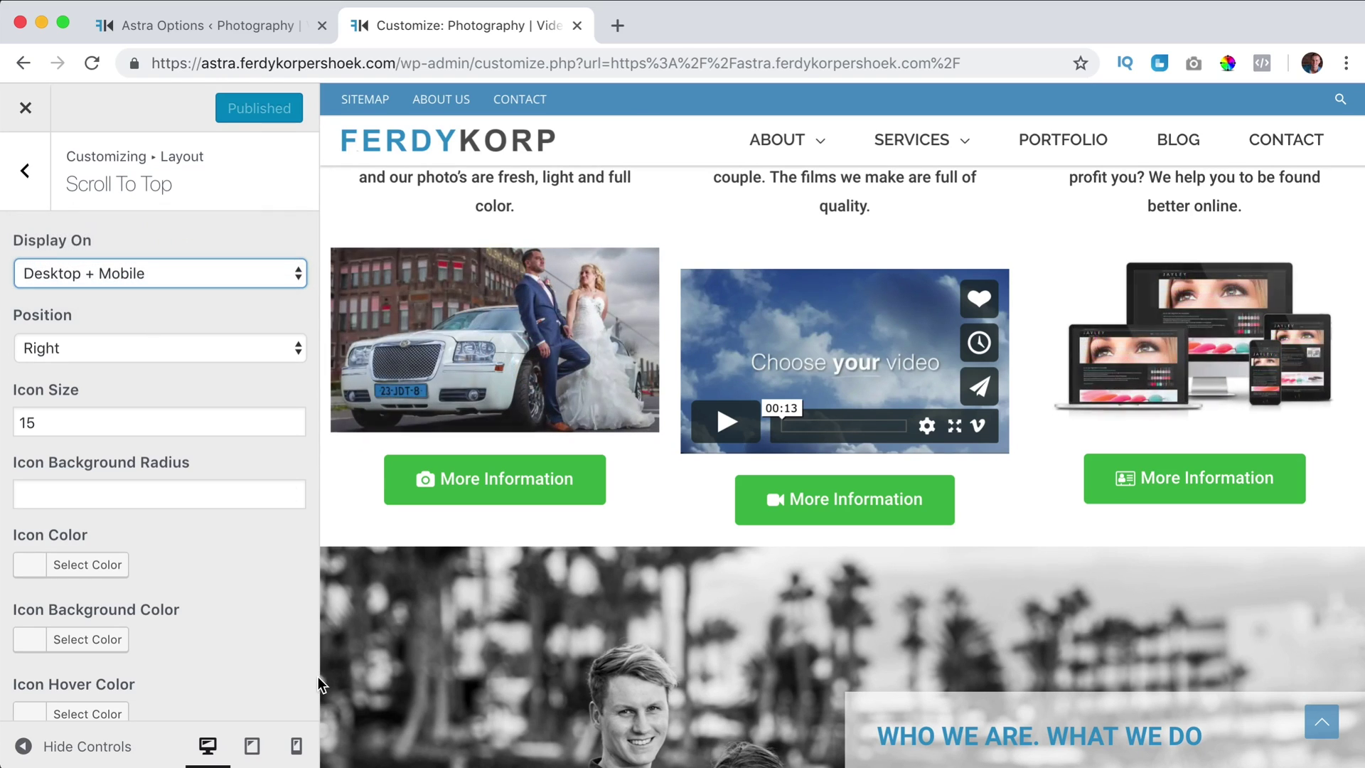
Preview the site at mobile size and test the scroll-to-top arrow there
click(297, 747)
scroll(945, 449, down, 3)
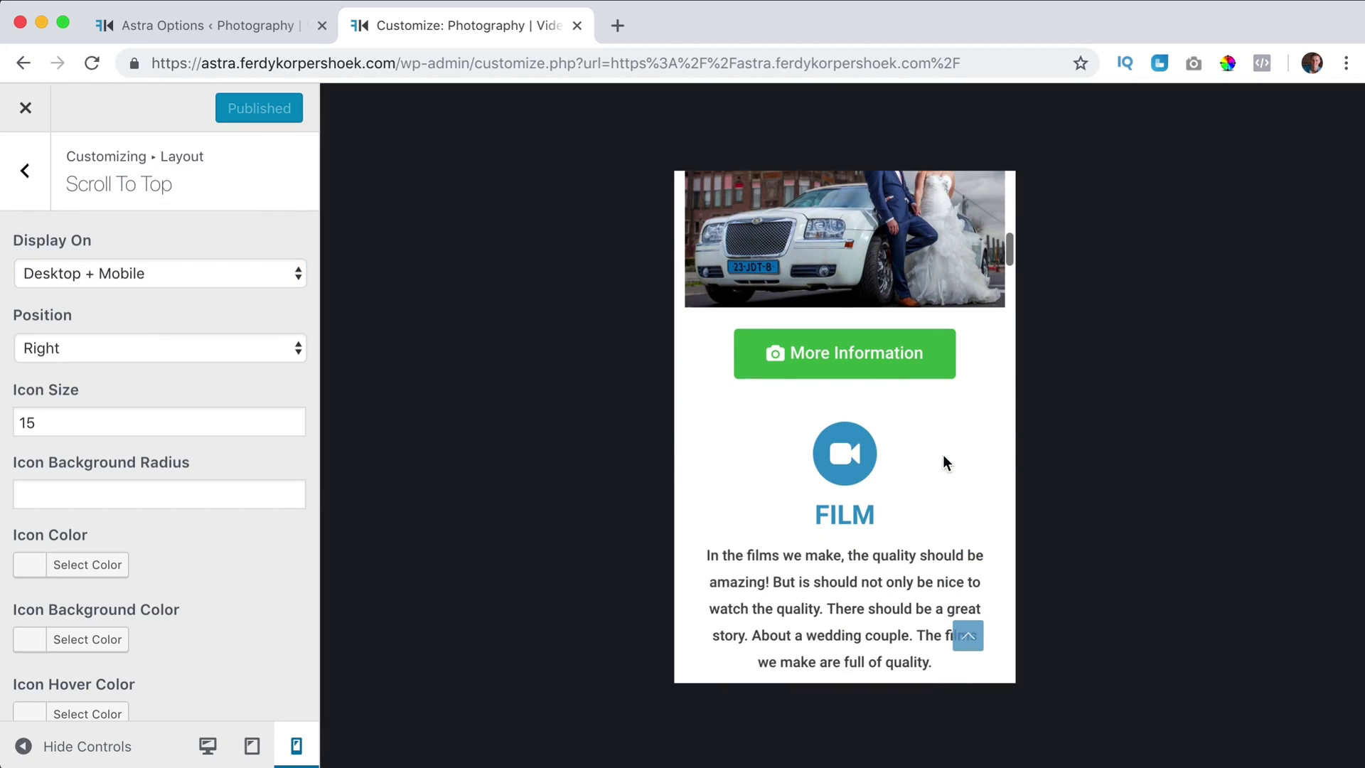
click(968, 640)
scroll(936, 562, down, 5)
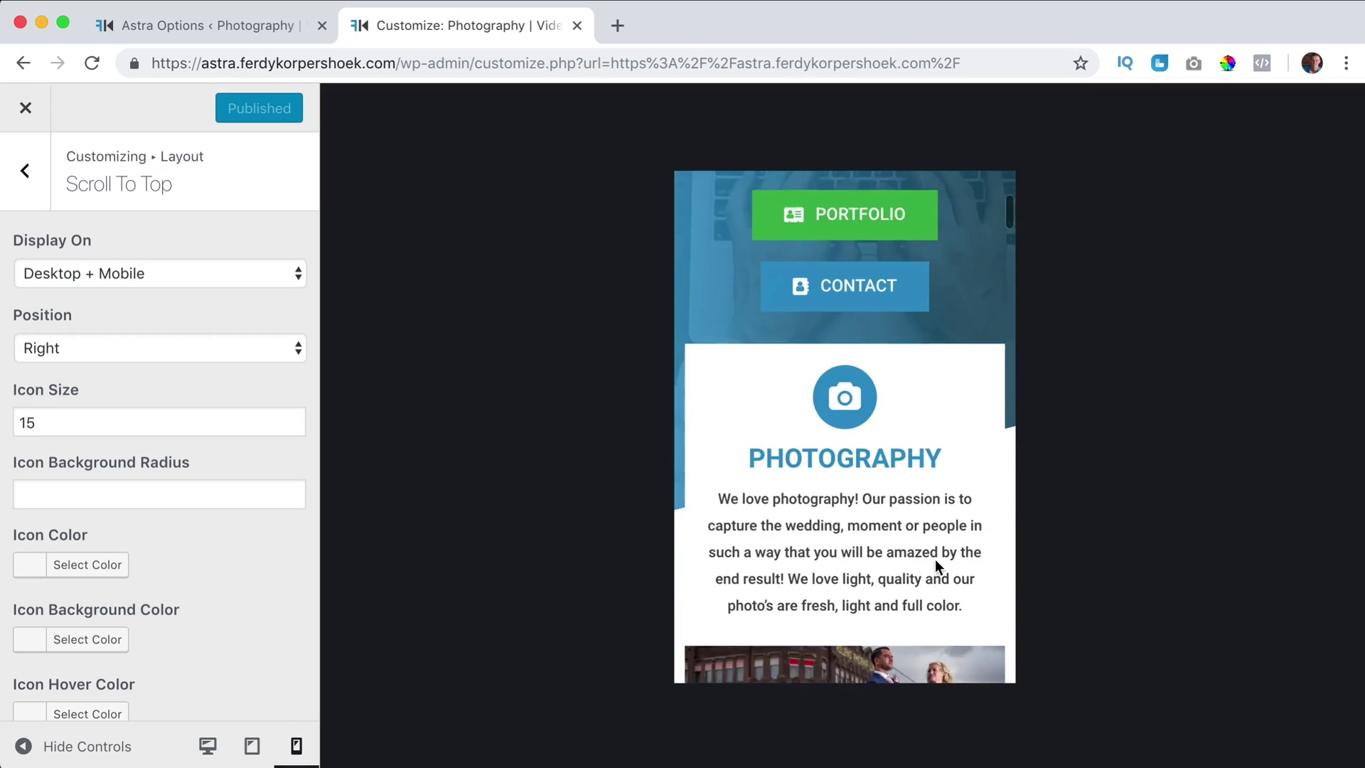
scroll(936, 559, down, 5)
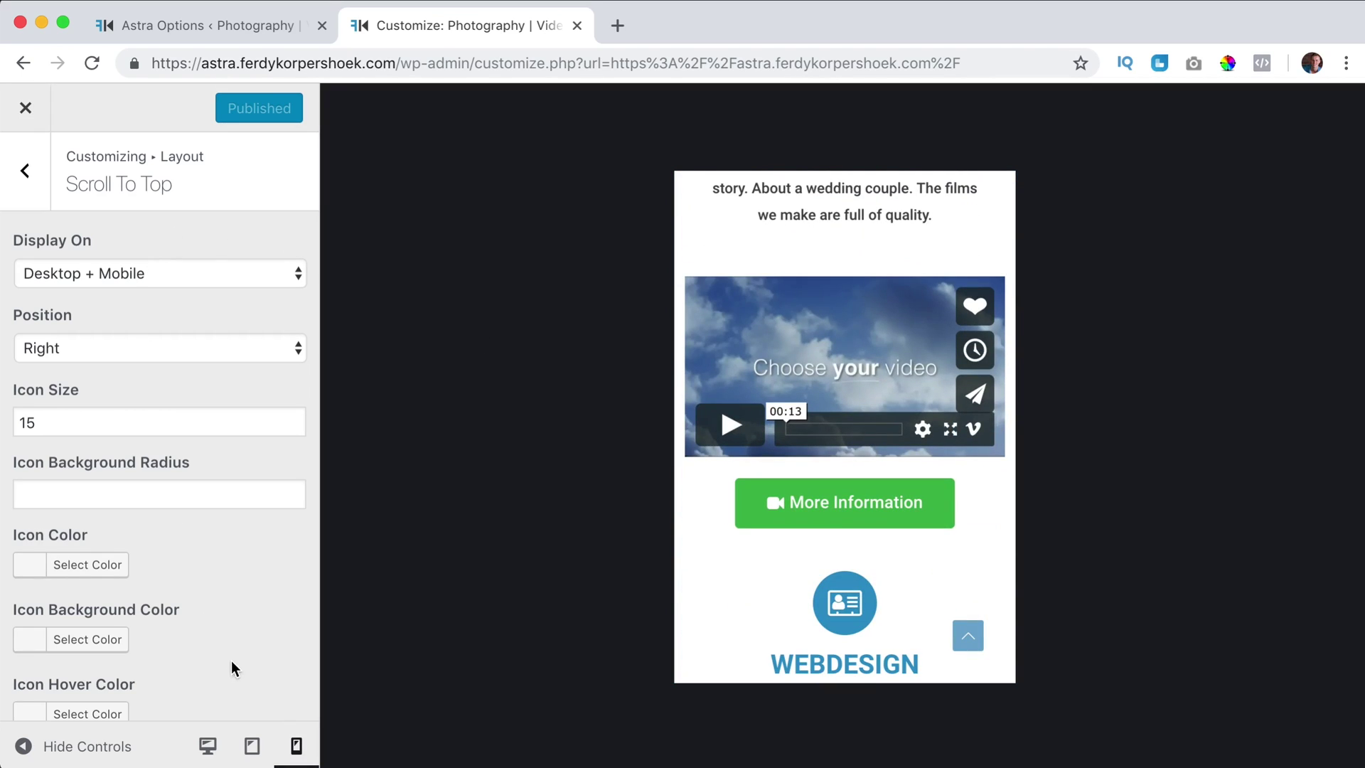
Return the preview to desktop and keep the button Position set to Right
click(214, 746)
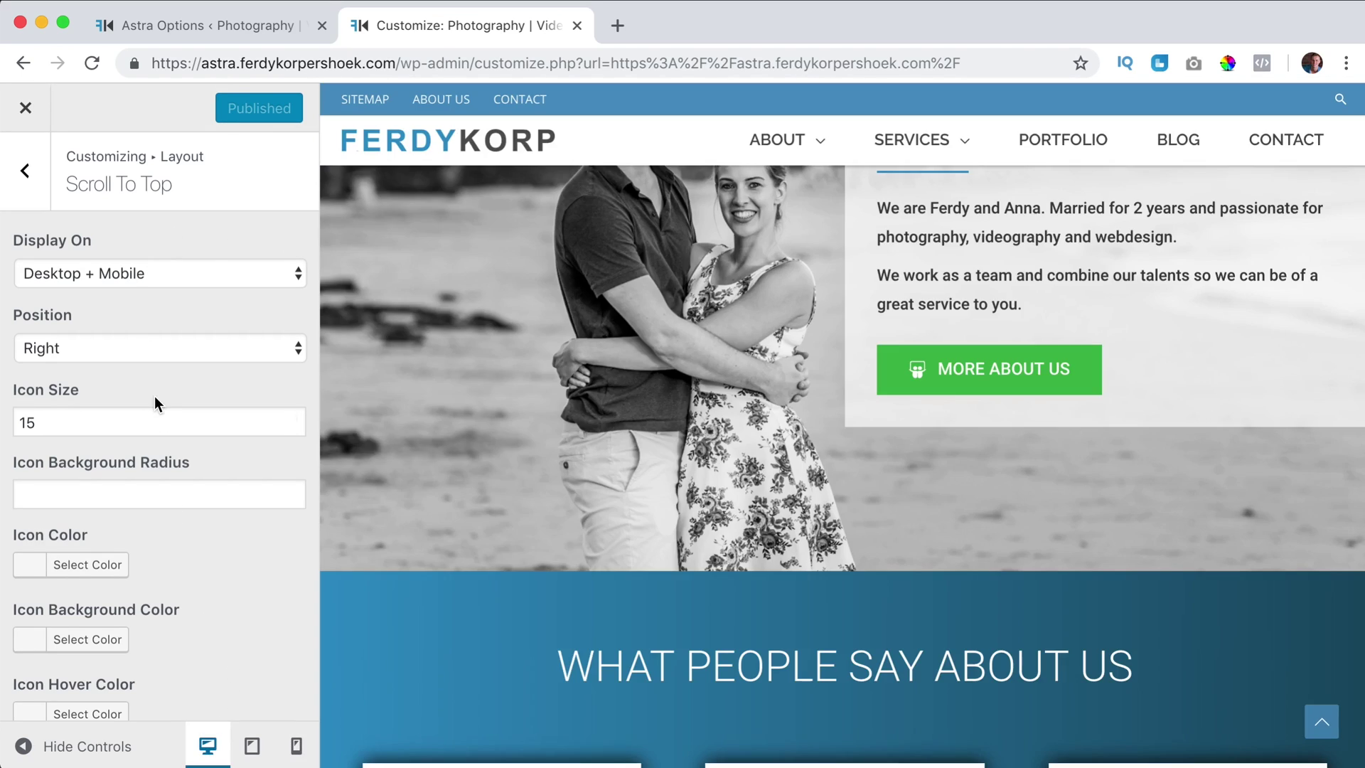
click(74, 346)
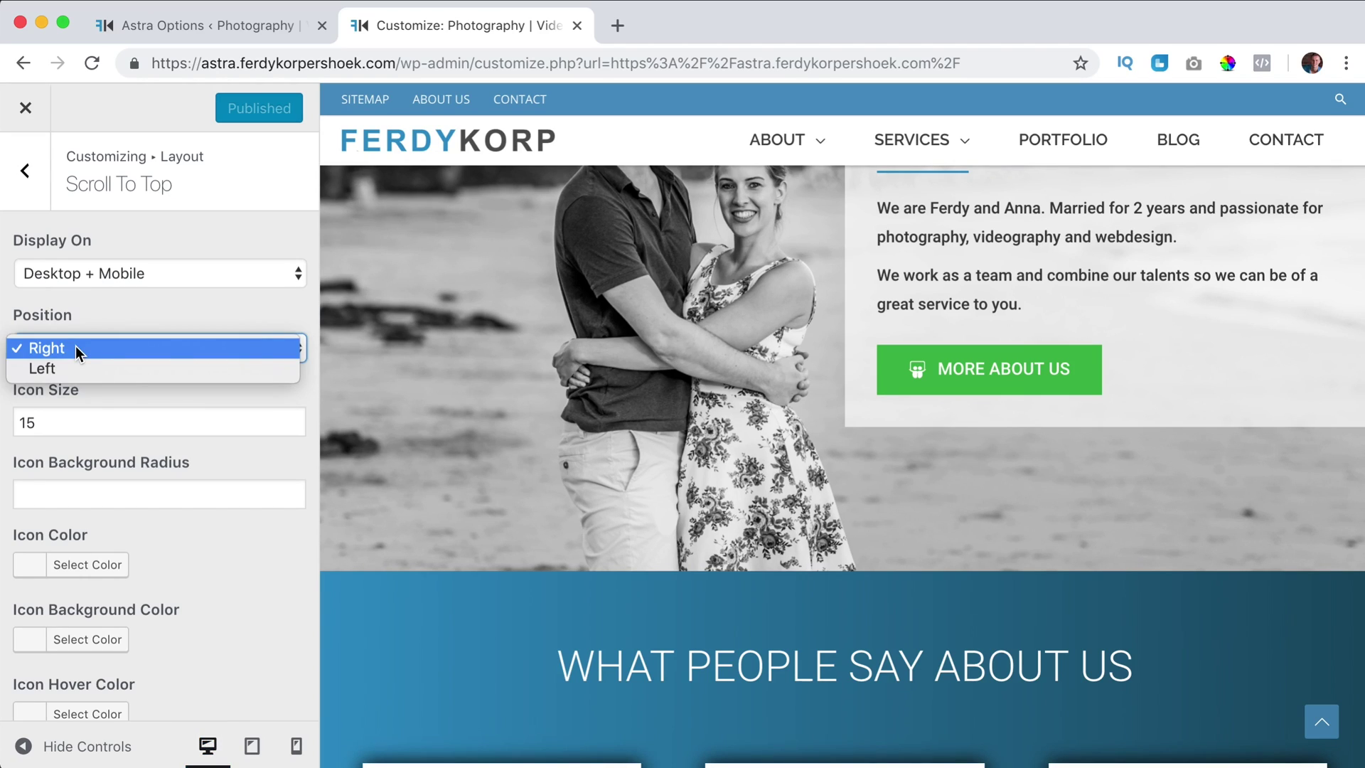
click(147, 390)
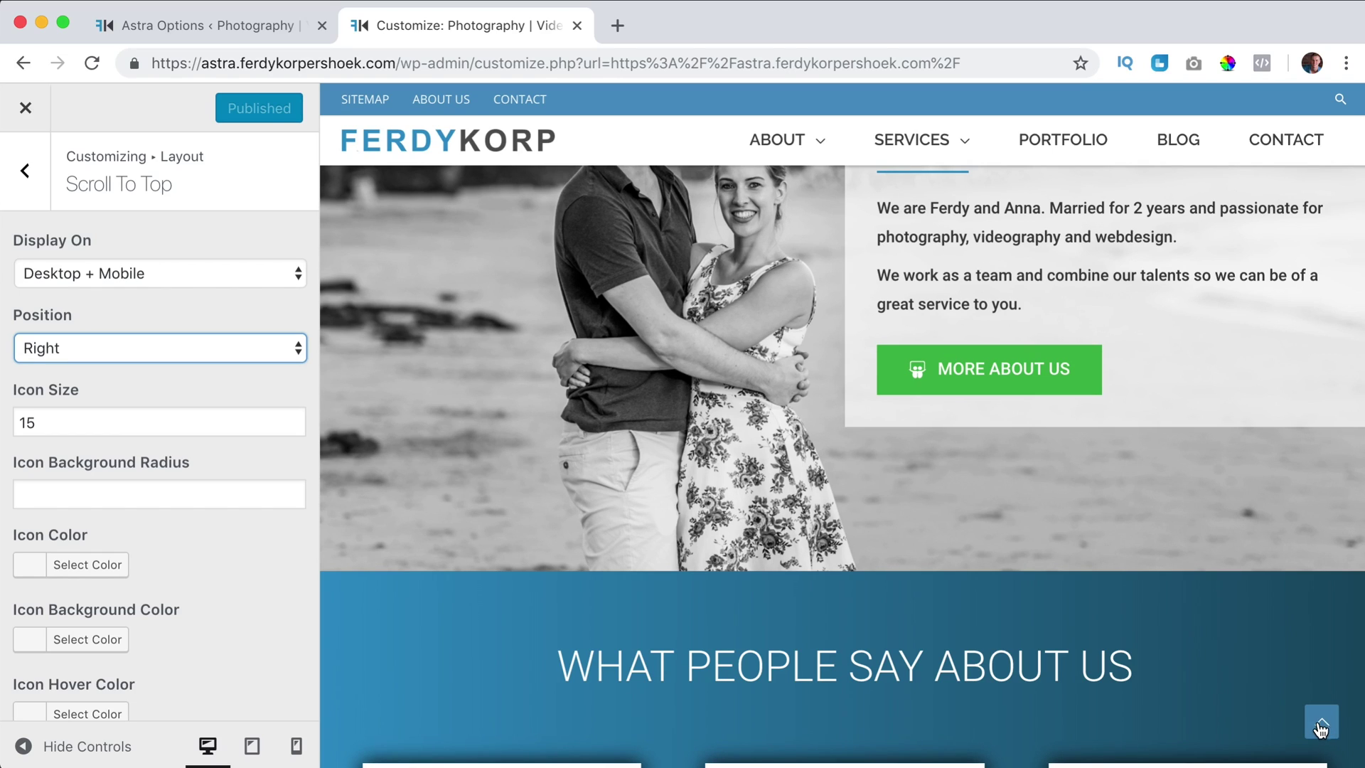
Set the Scroll To Top Icon Size to 20
click(71, 423)
key(BackSpace)
key(BackSpace)
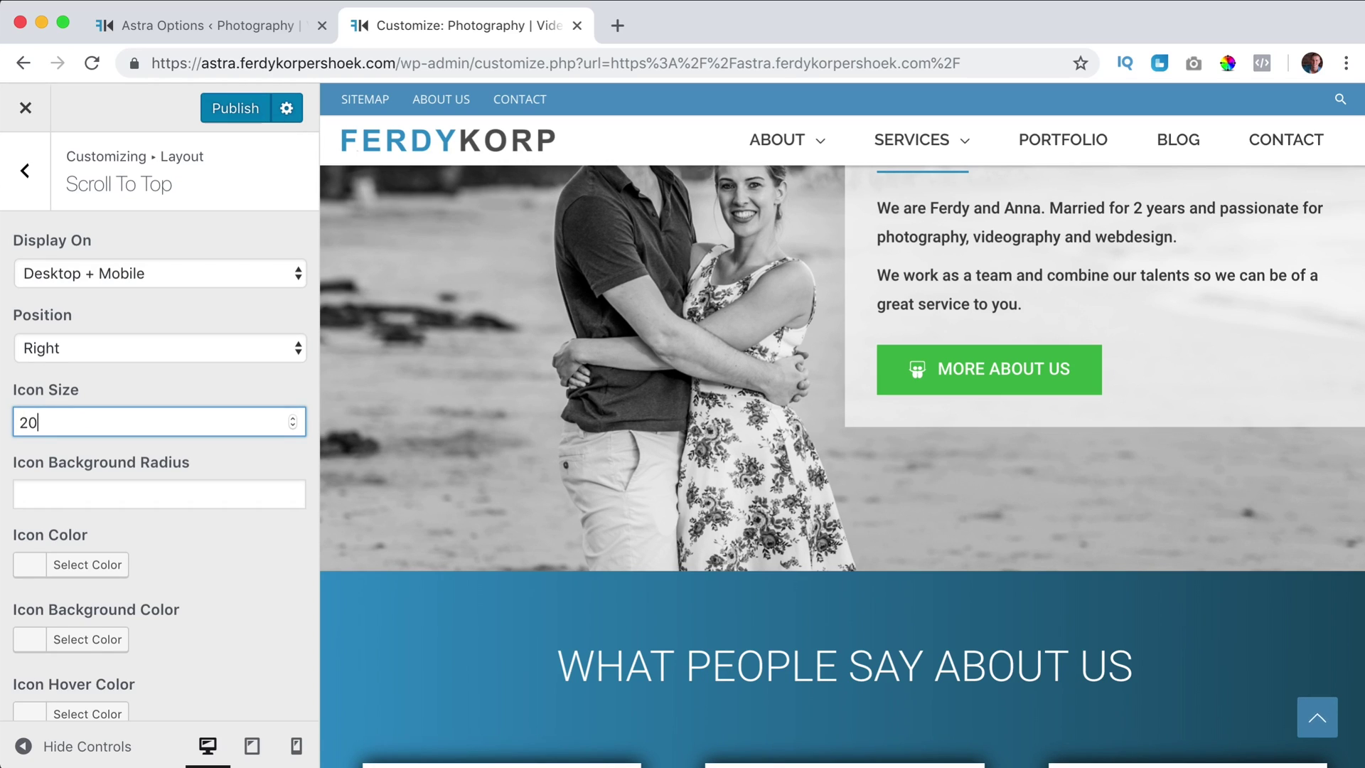
text(53)
key(BackSpace)
text(9)
key(super+a)
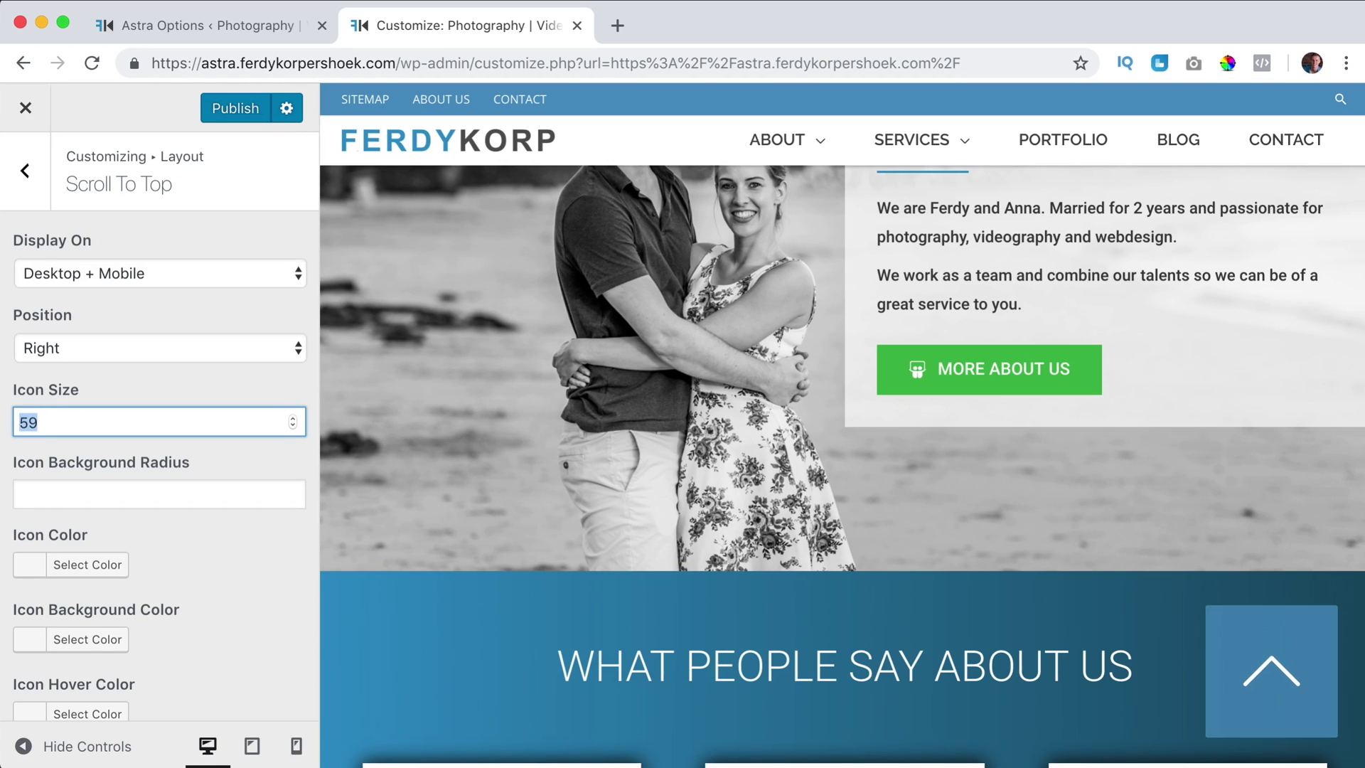
text(400)
key(super+a)
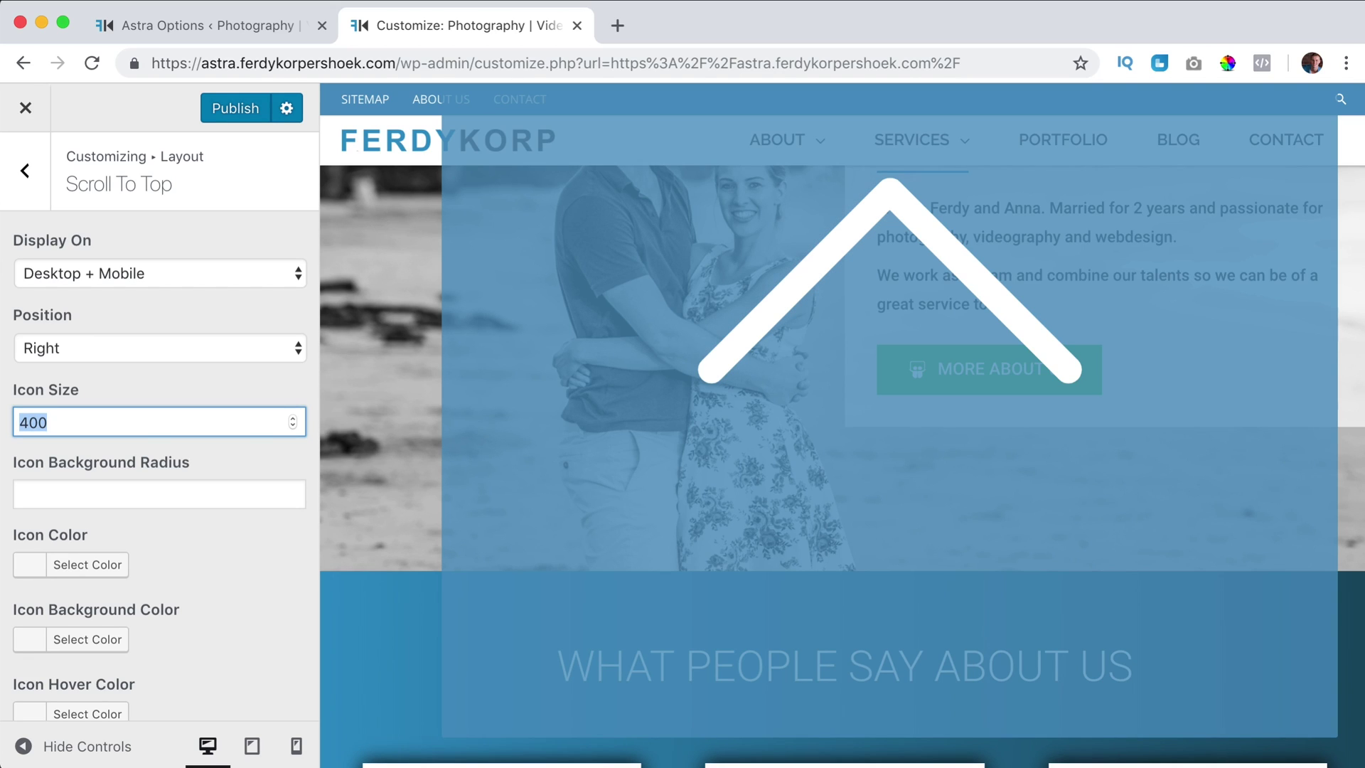
text(30)
key(BackSpace)
text(0)
key(BackSpace)
text(4)
key(BackSpace)
text(5)
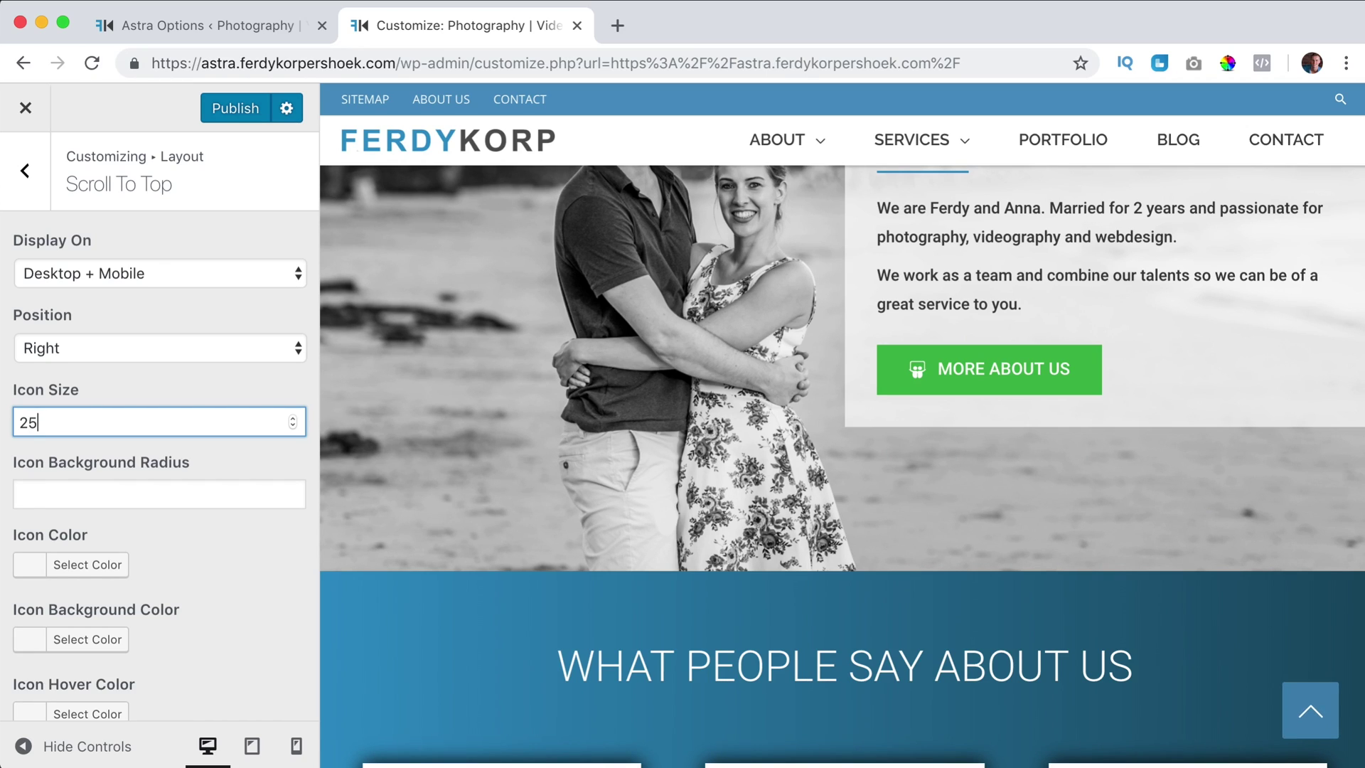
key(BackSpace)
text(0)
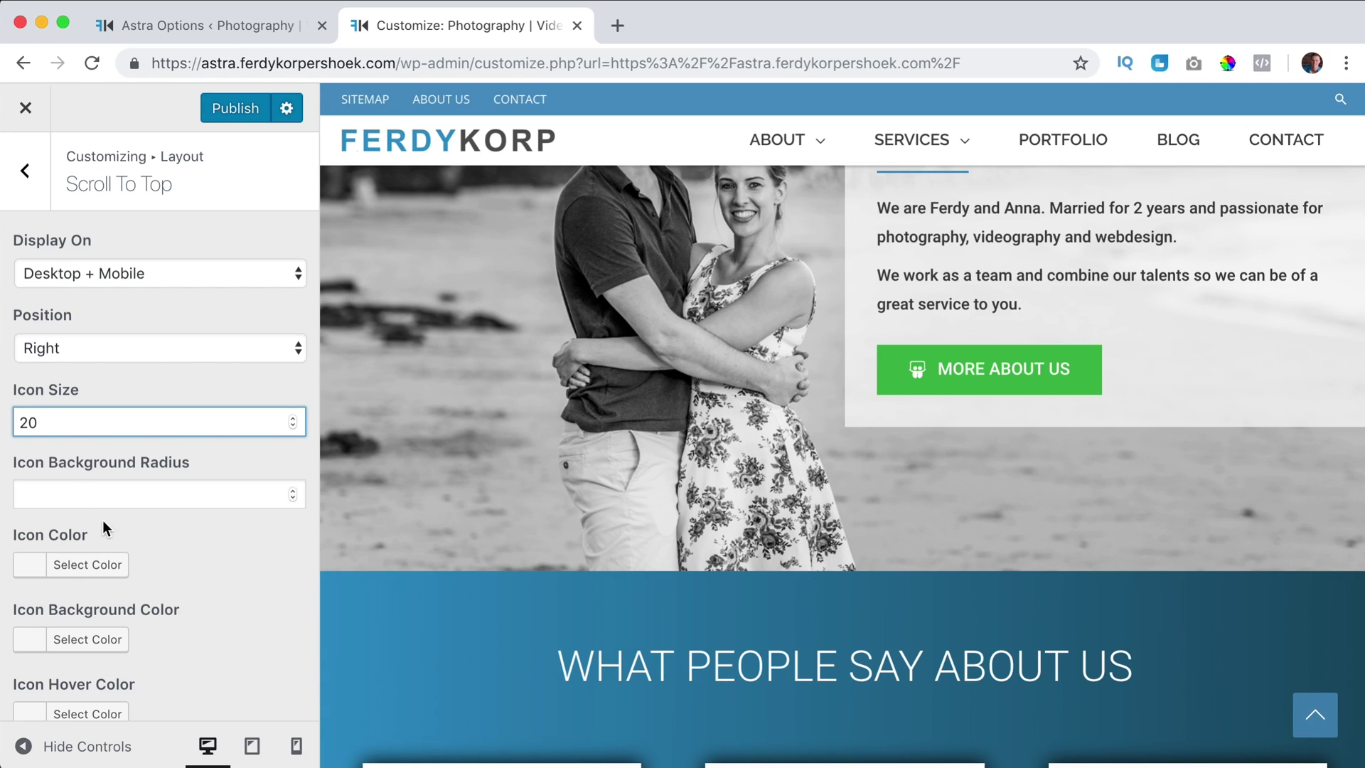
Change the Icon Background Radius to 0 so the button has square corners
click(111, 491)
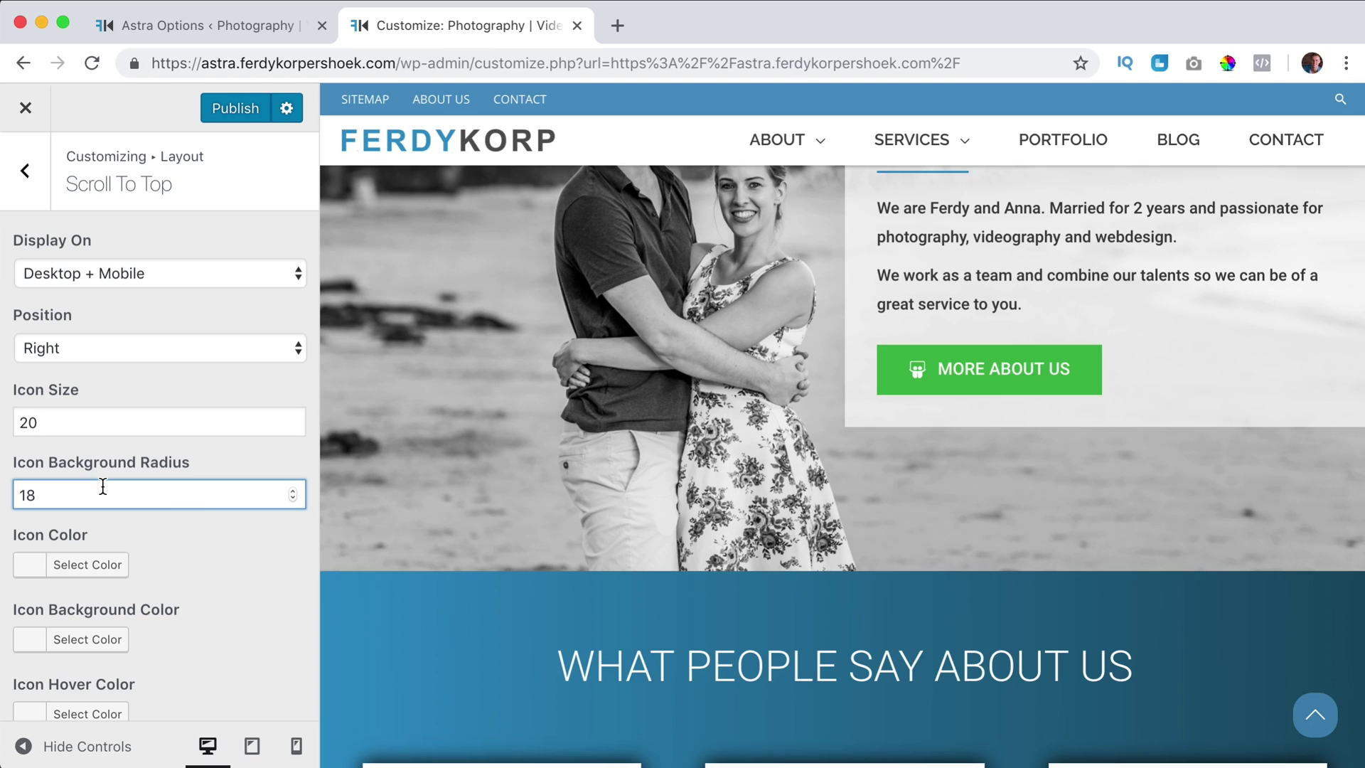
scroll(847, 425, up, 5)
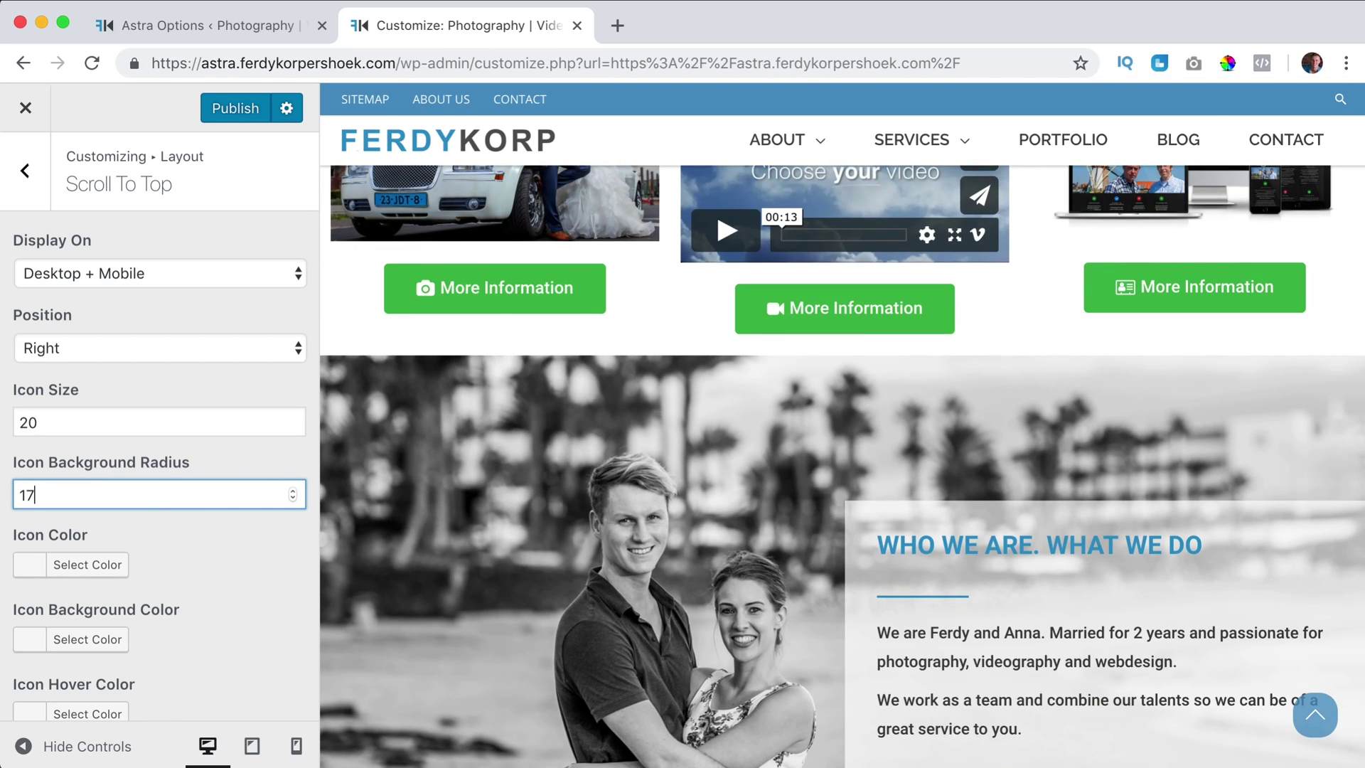
key(Down)
key(Down)
key(Down)
key(Down)
key(Down)
key(Down)
key(Down)
key(Down)
key(Down)
key(Down)
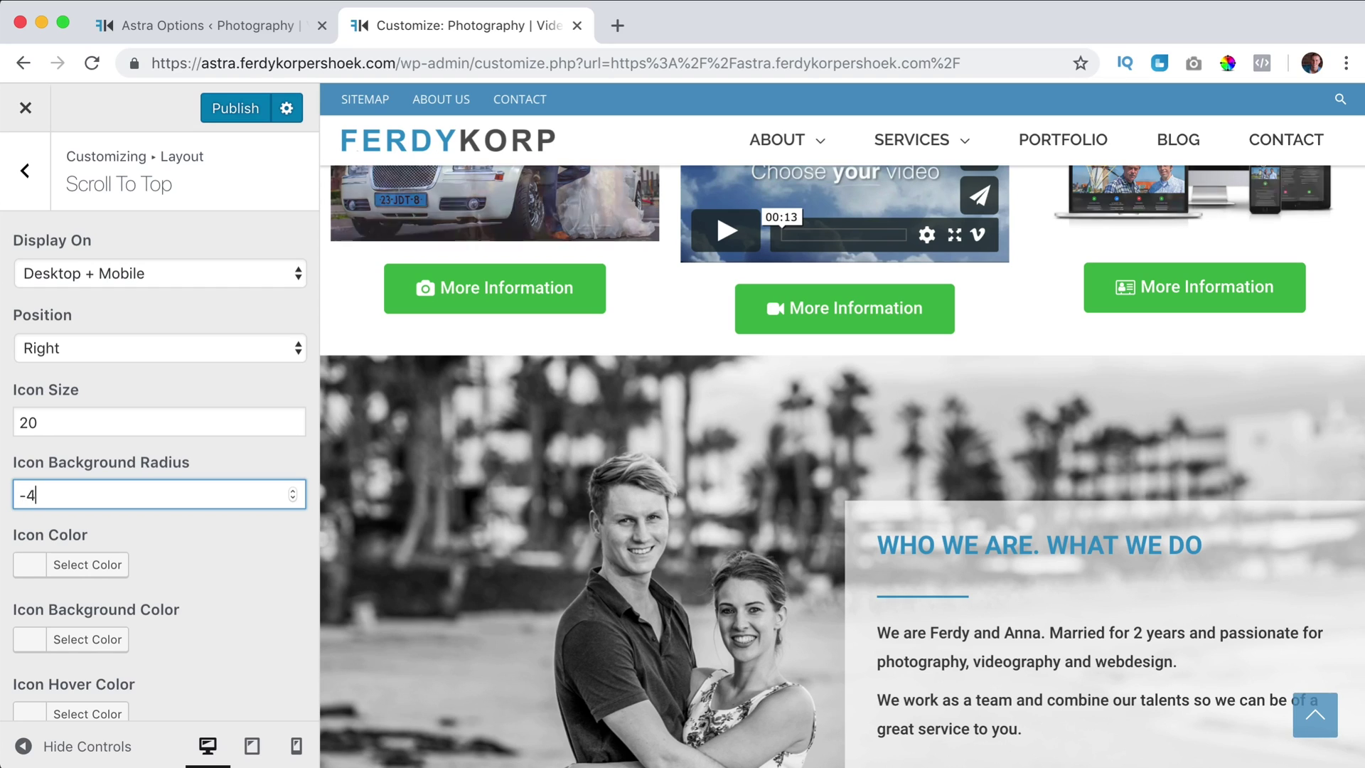
scroll(663, 500, down, 3)
scroll(663, 501, down, 2)
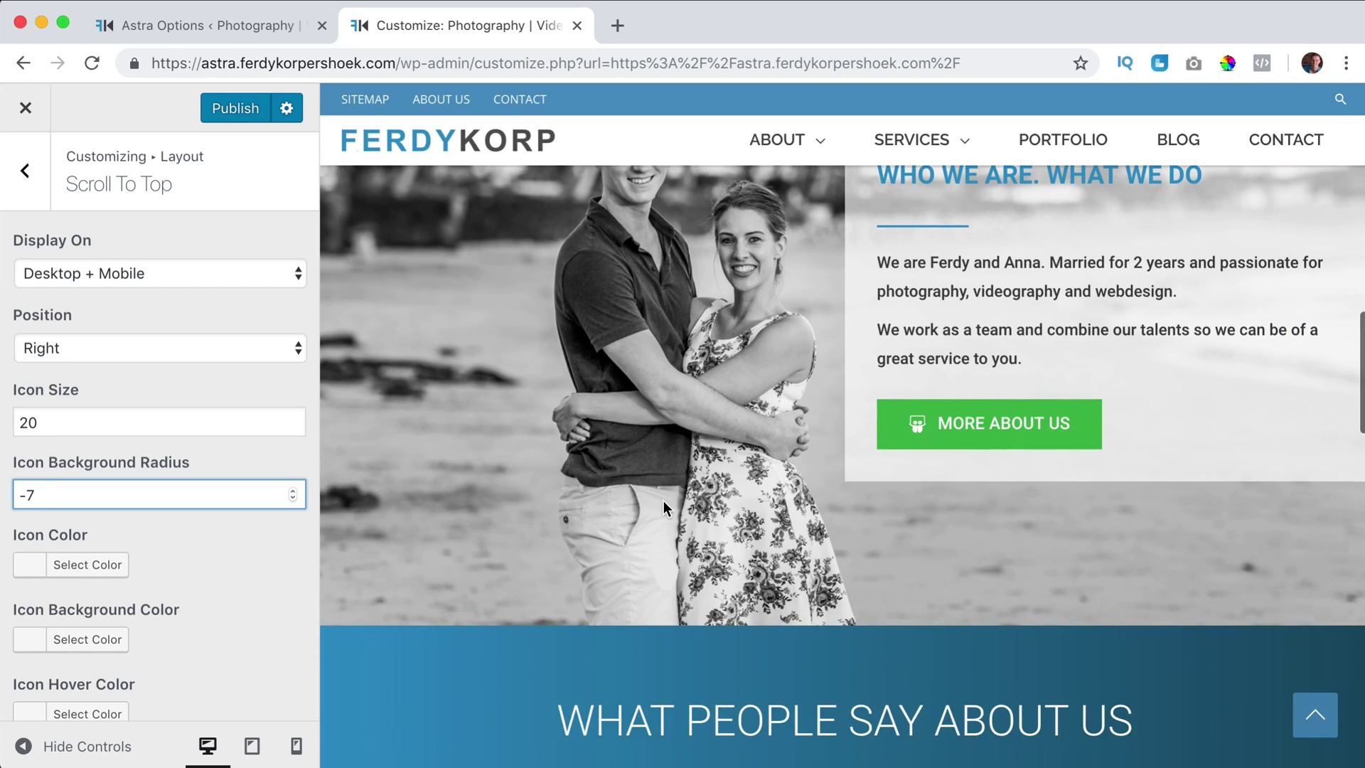
scroll(664, 501, down, 1)
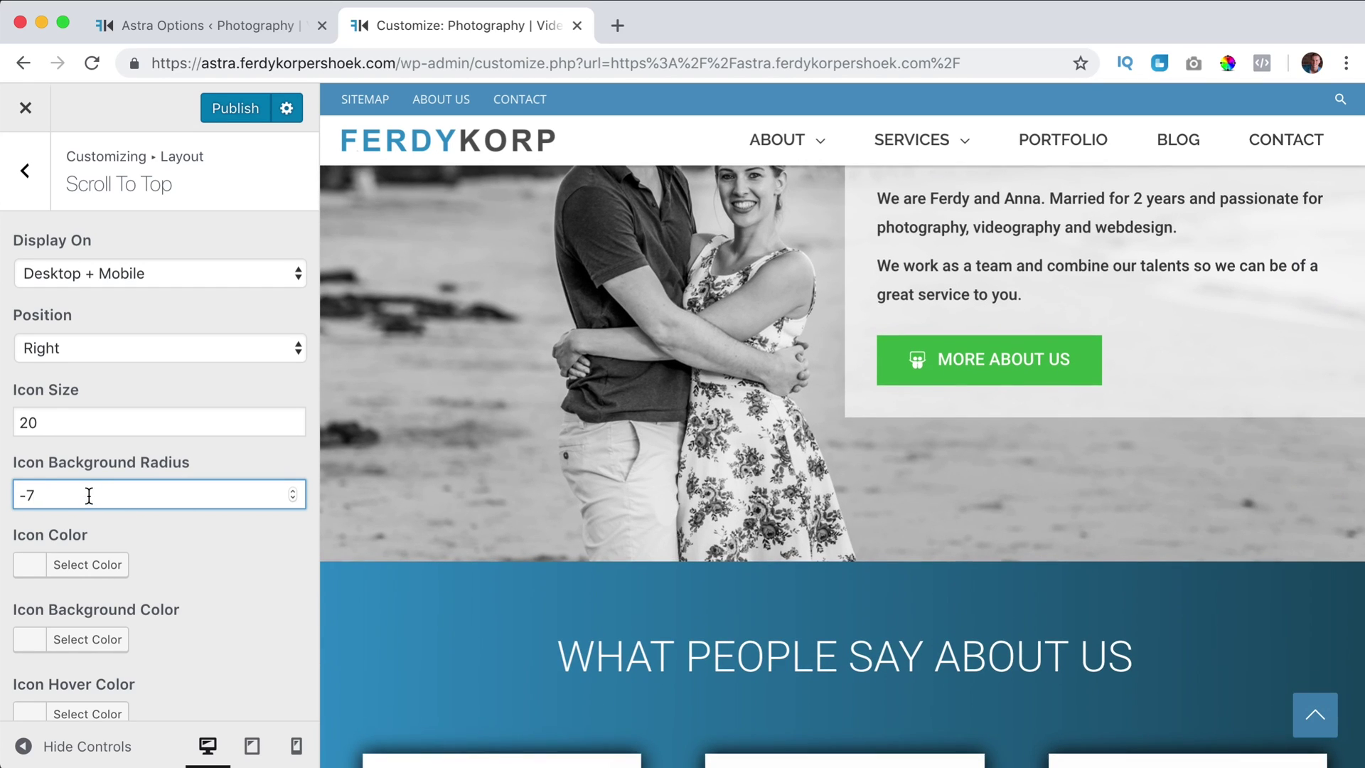
text(0)
key(Tab)
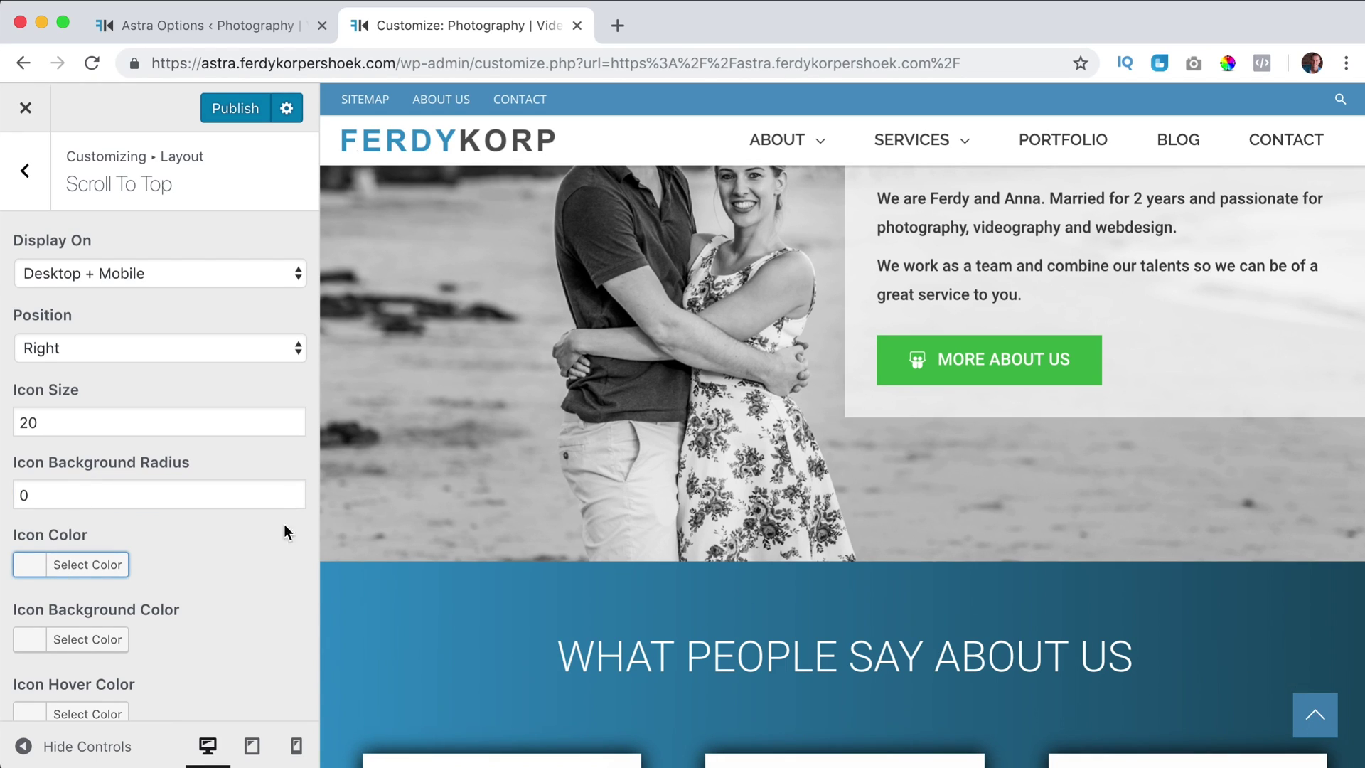
scroll(285, 530, down, 3)
Set the Icon Background Color to dark teal #1d606b and copy its hex code
click(31, 529)
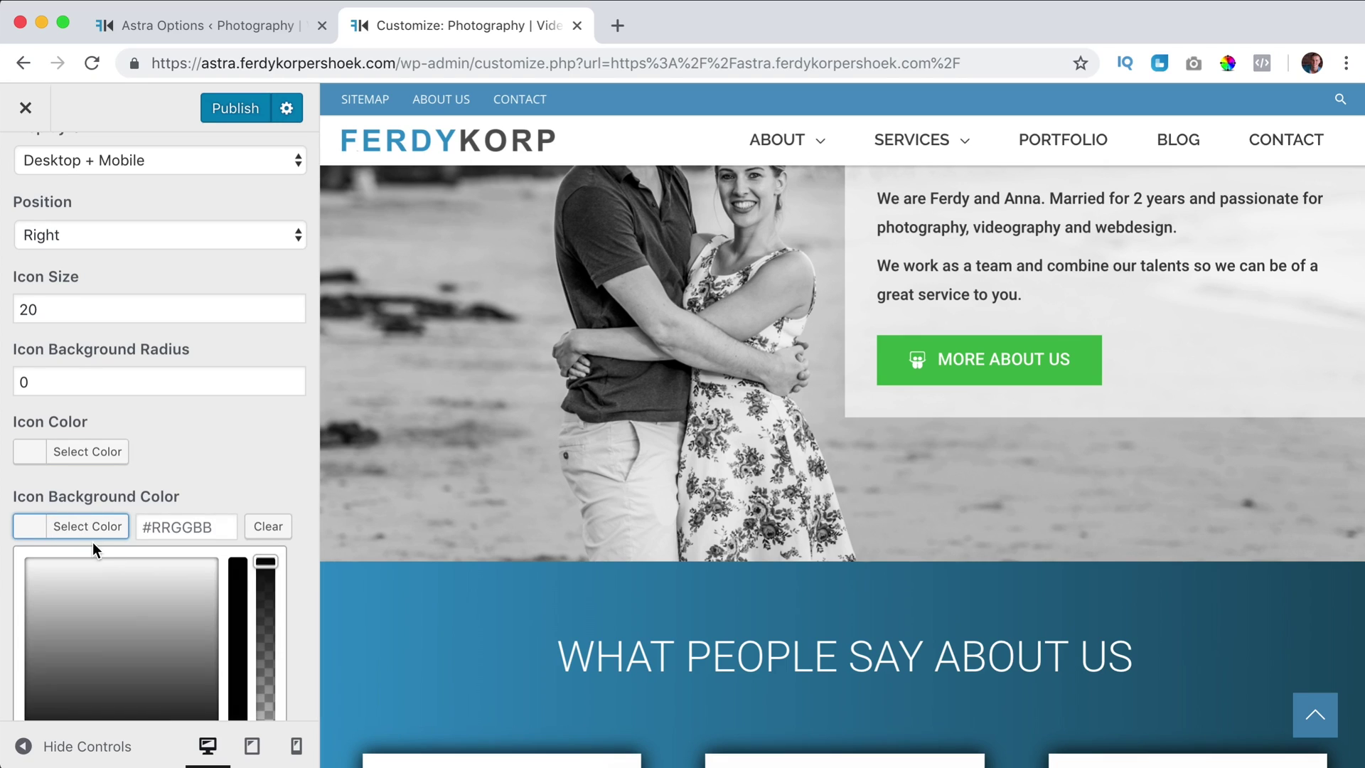
scroll(94, 547, down, 3)
click(108, 578)
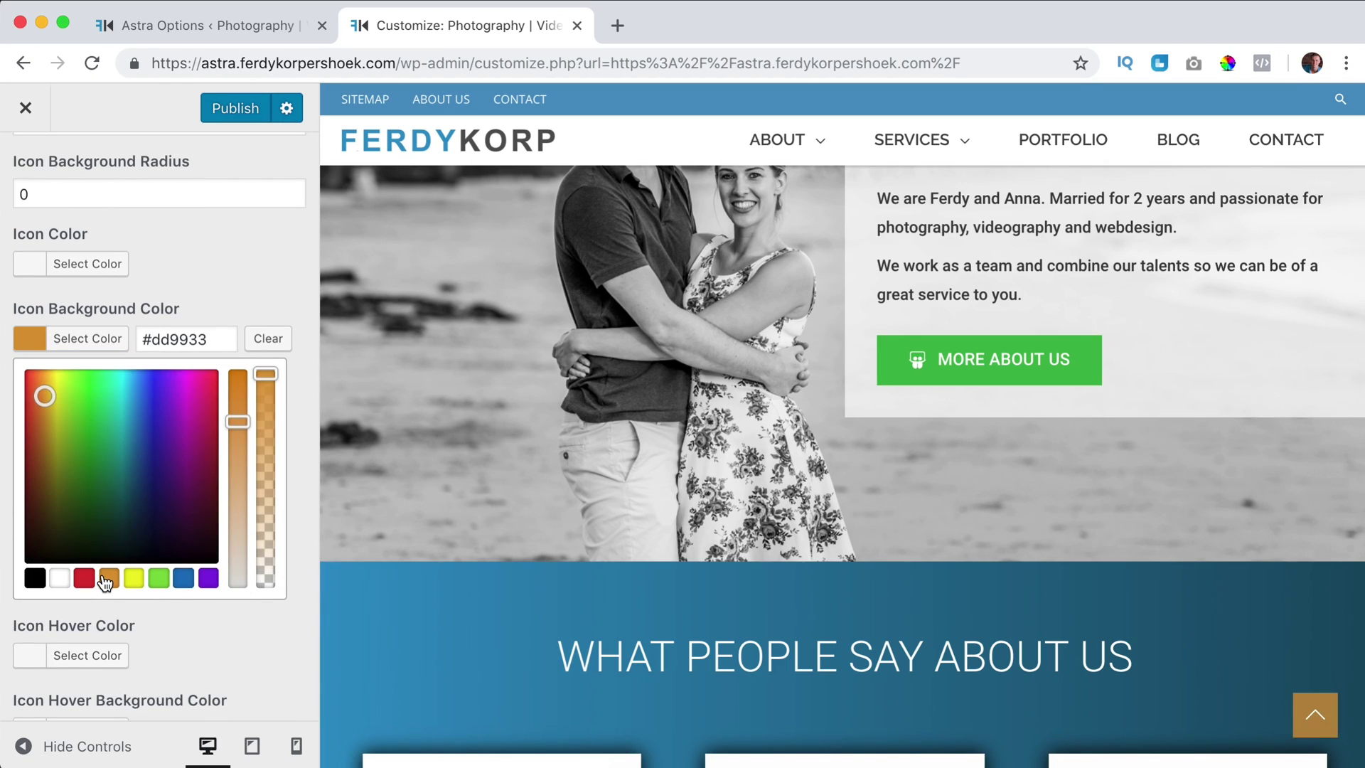
click(160, 578)
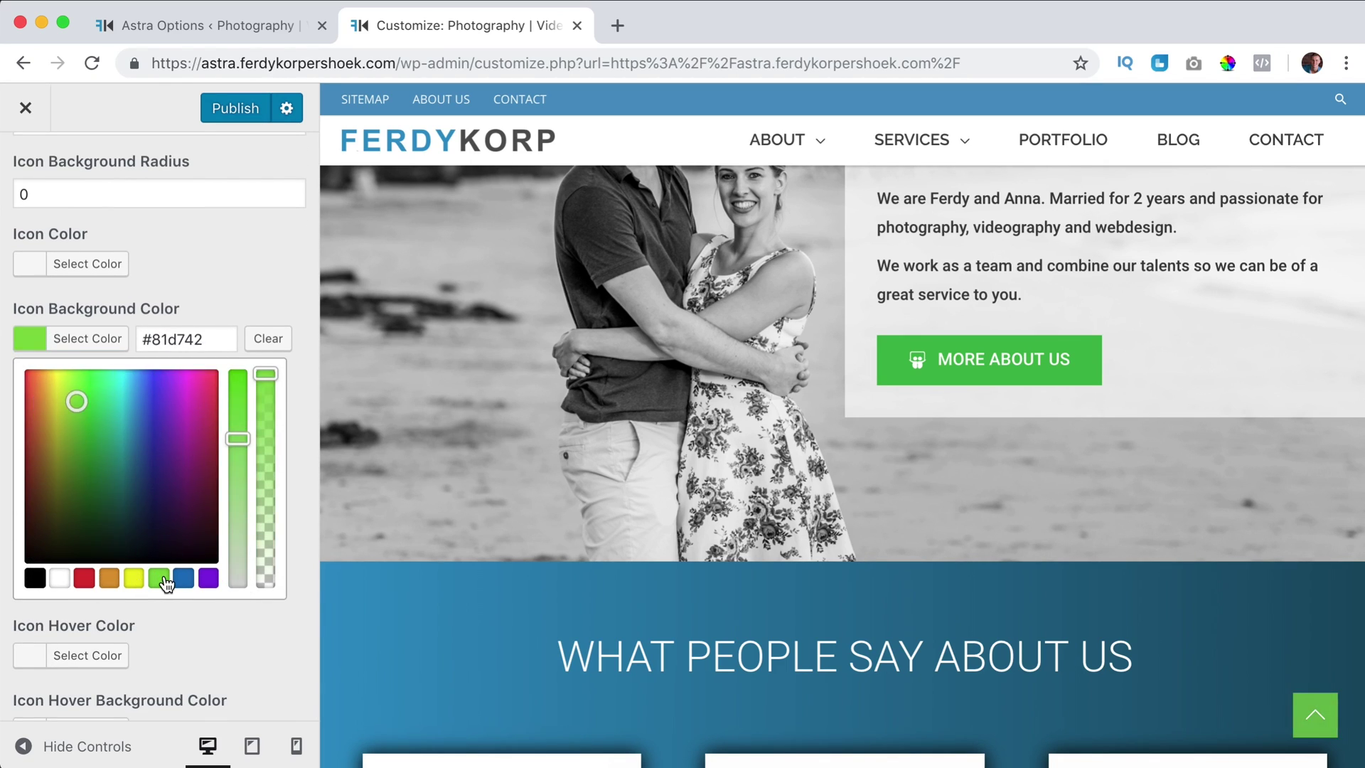
drag(136, 501, 127, 482)
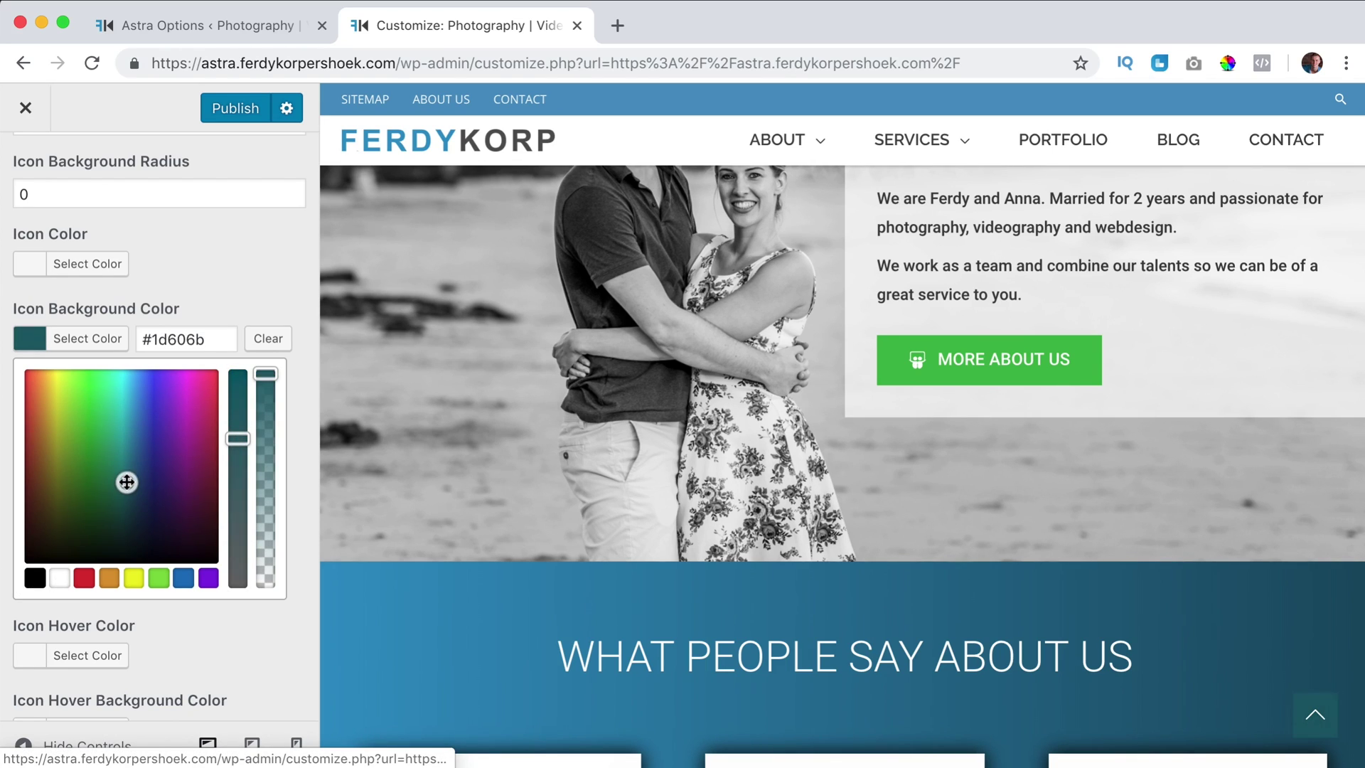
click(16, 339)
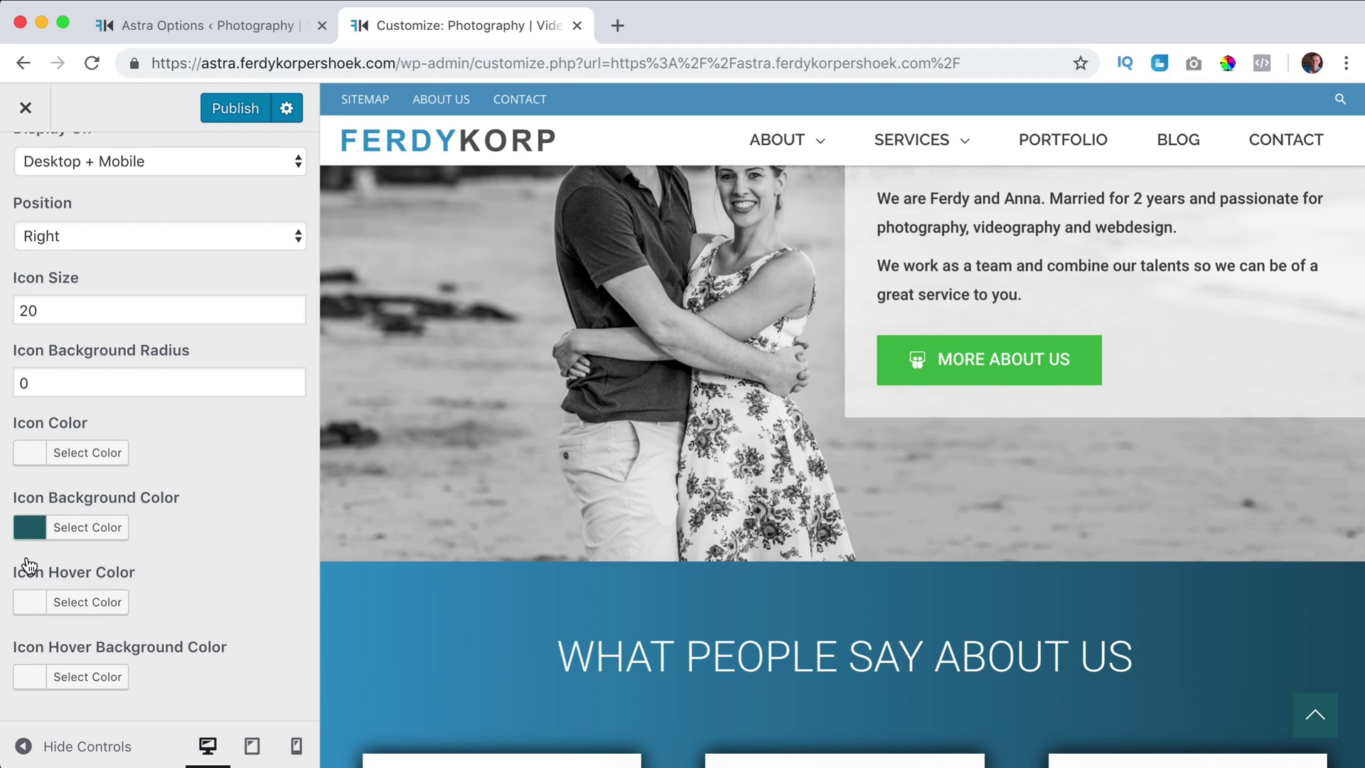
click(35, 535)
triple_click(165, 527)
key(super+c)
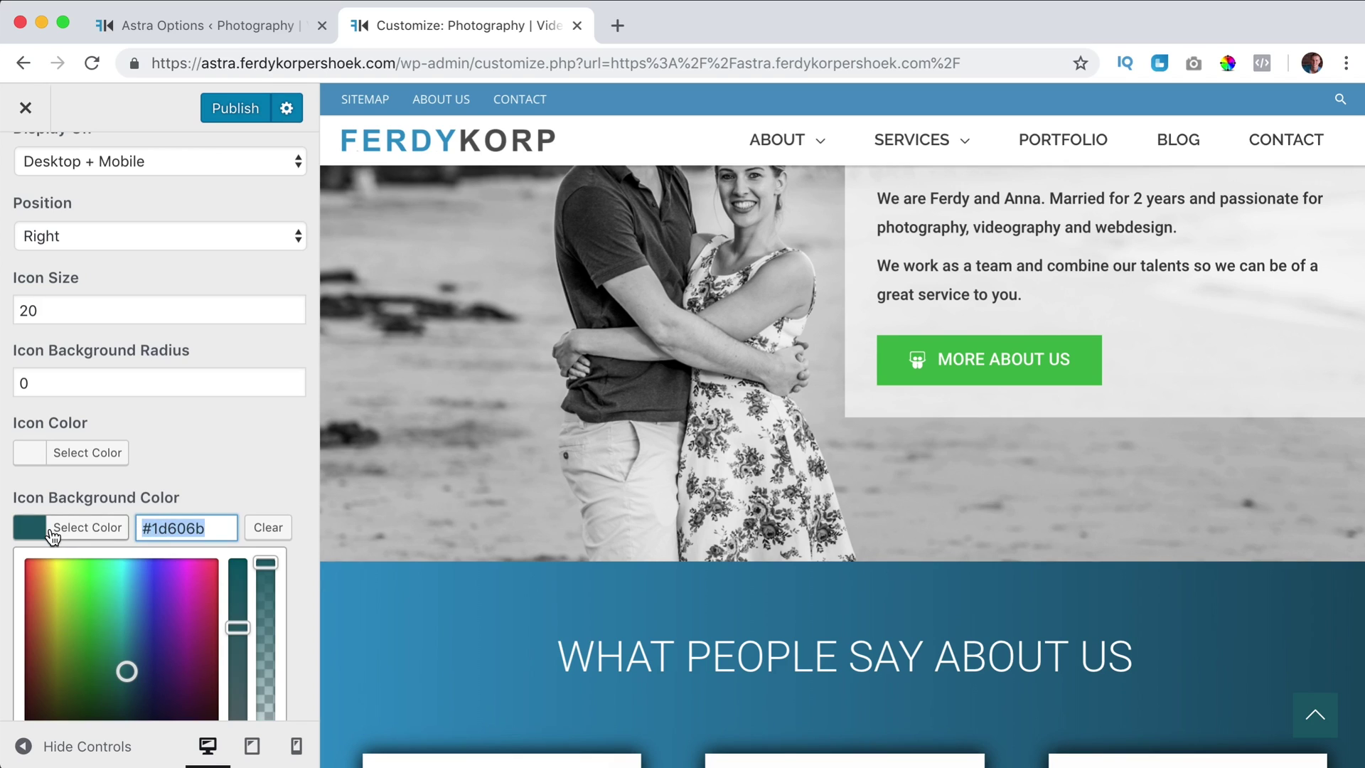
click(108, 535)
Paste the teal code into Icon Hover Background Color and shift it to green #1e755e
click(31, 677)
scroll(156, 612, down, 5)
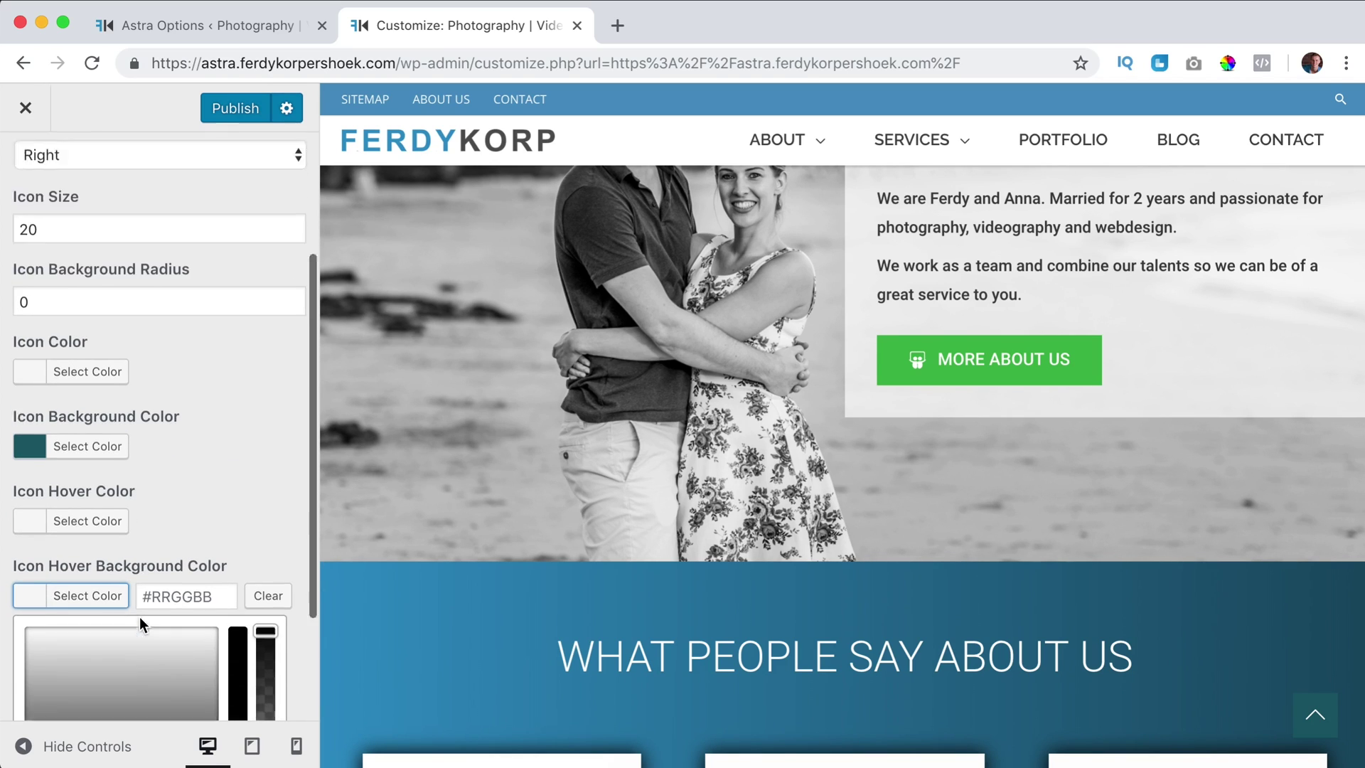
click(165, 492)
key(super+v)
key(Tab)
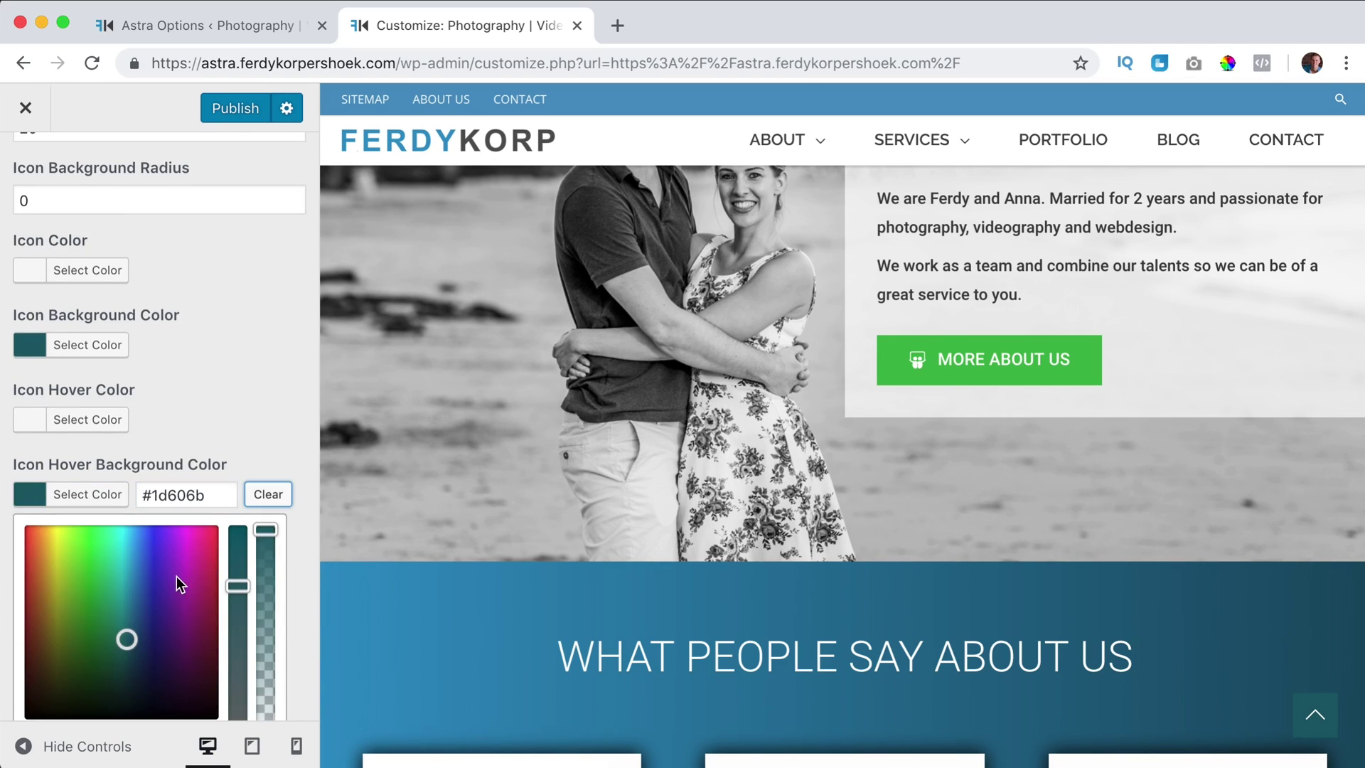
drag(119, 637, 113, 632)
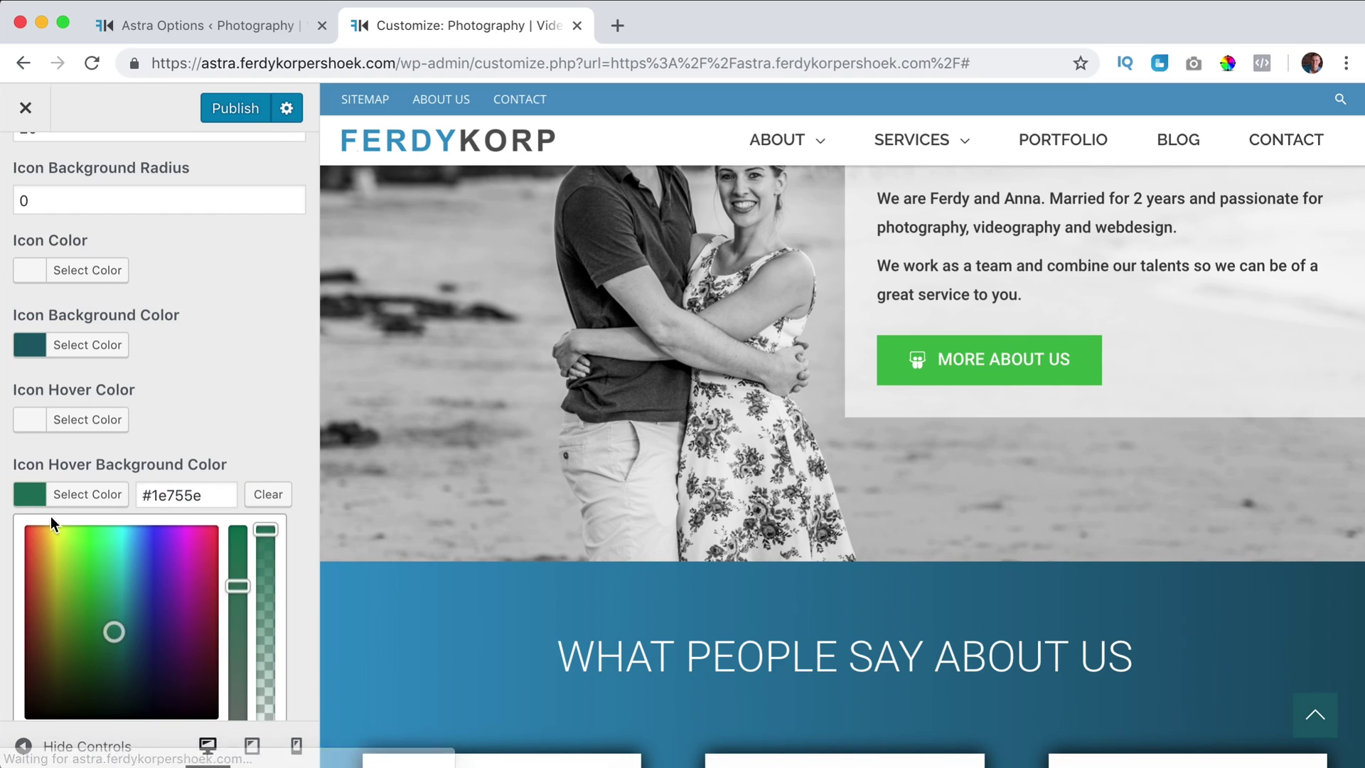
click(78, 494)
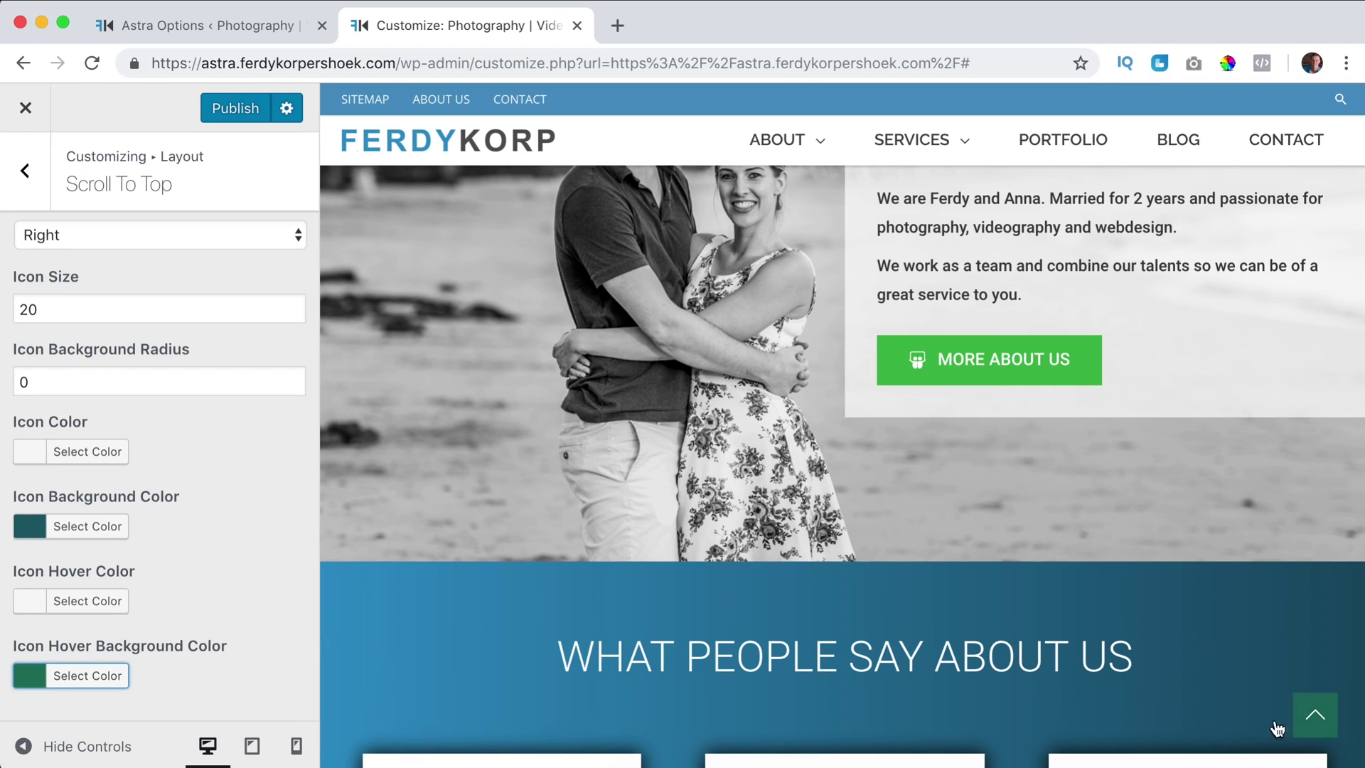
Test the scroll-to-top button's green hover and jump-to-top behaviour in the Customizer preview
click(1307, 720)
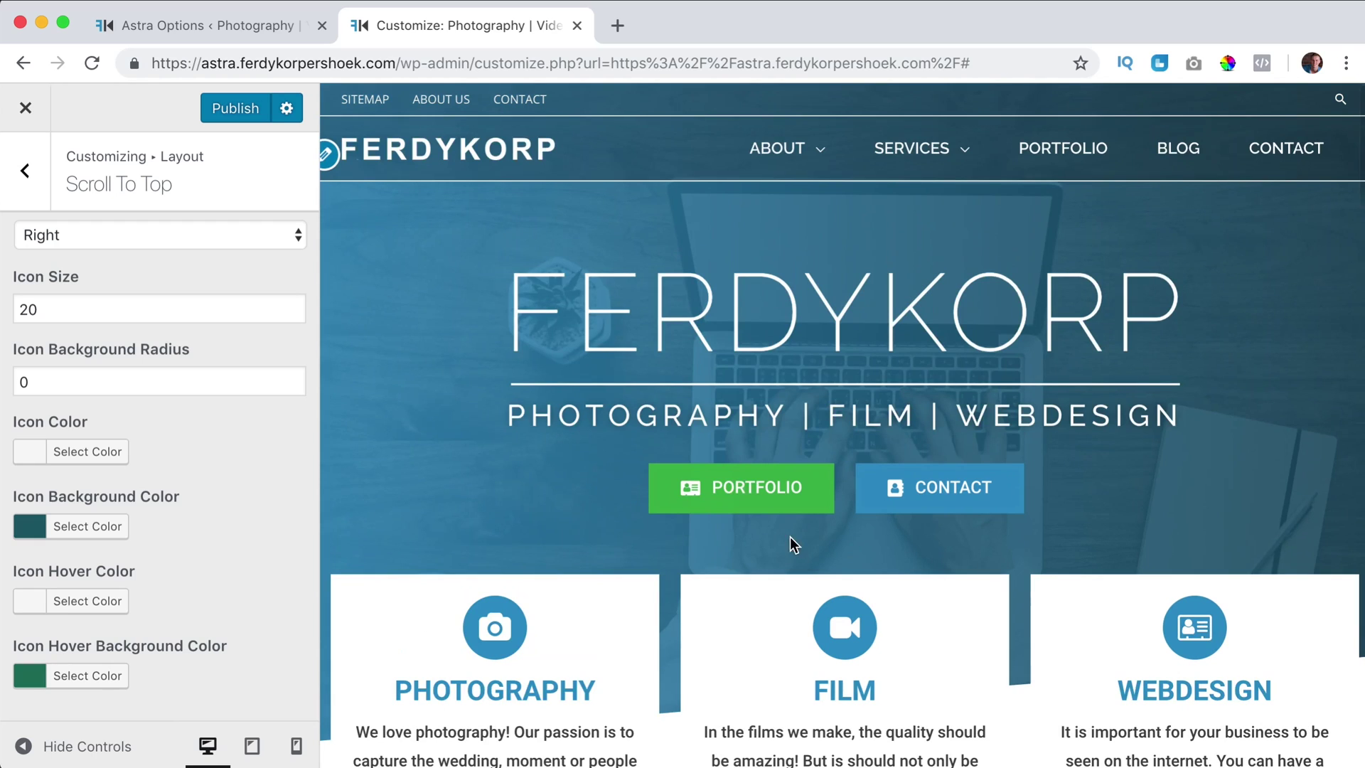
scroll(812, 536, down, 20)
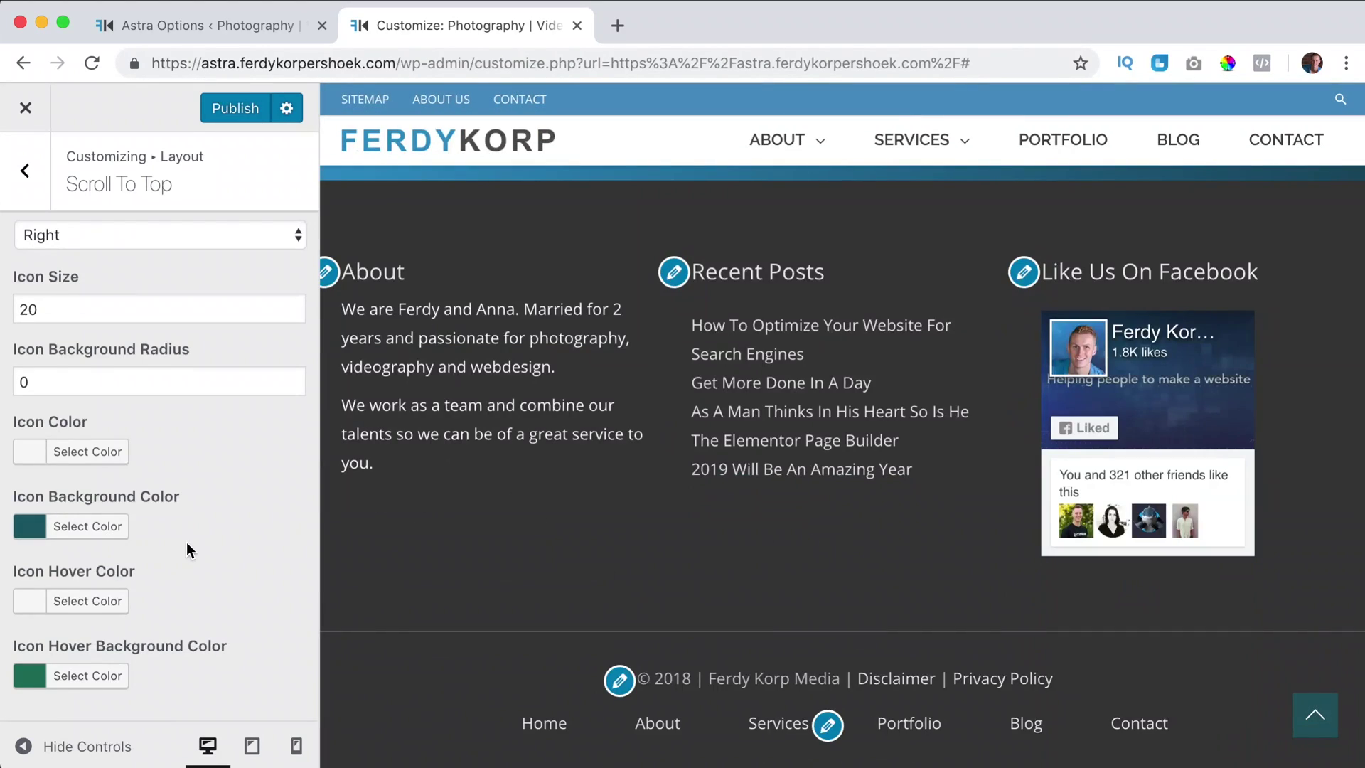
scroll(186, 542, up, 3)
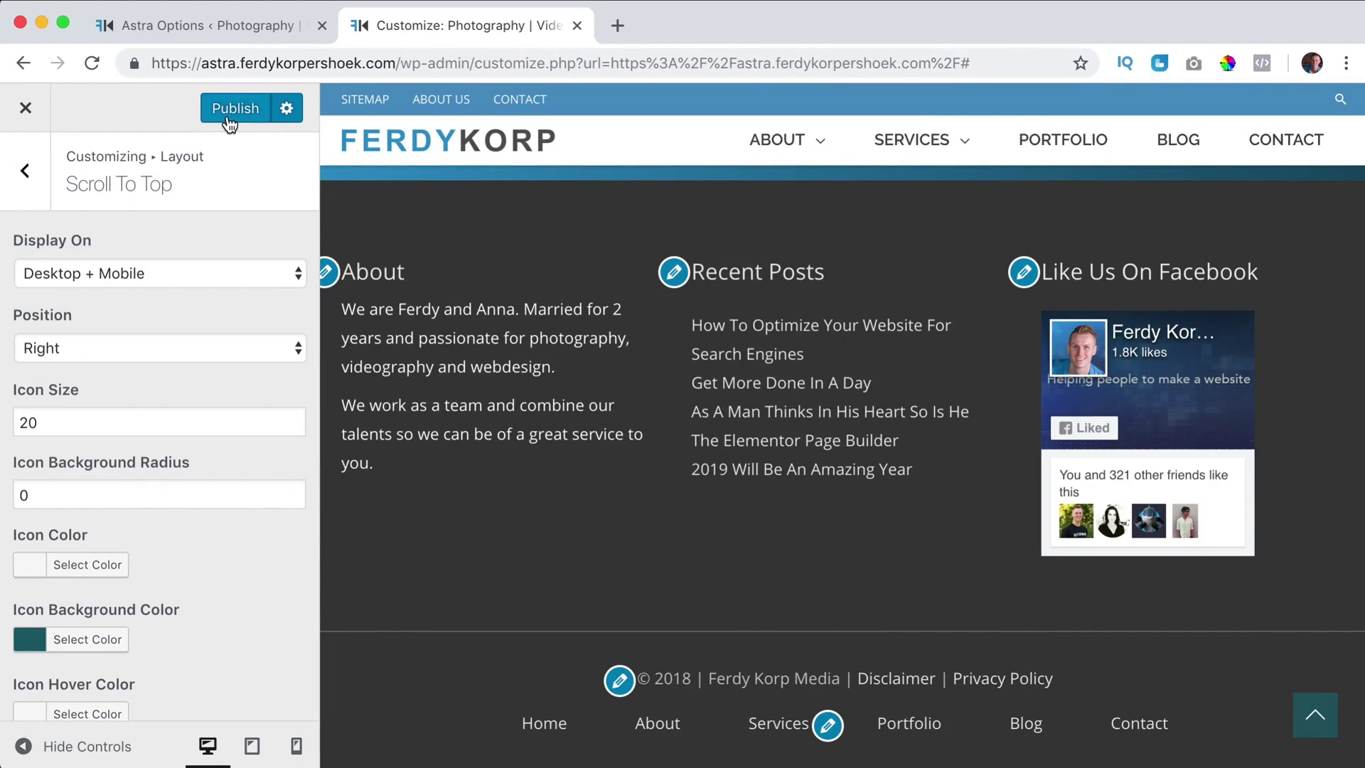
Publish the styling, then scroll the live FERDYKORP site to reveal the teal square button
click(322, 26)
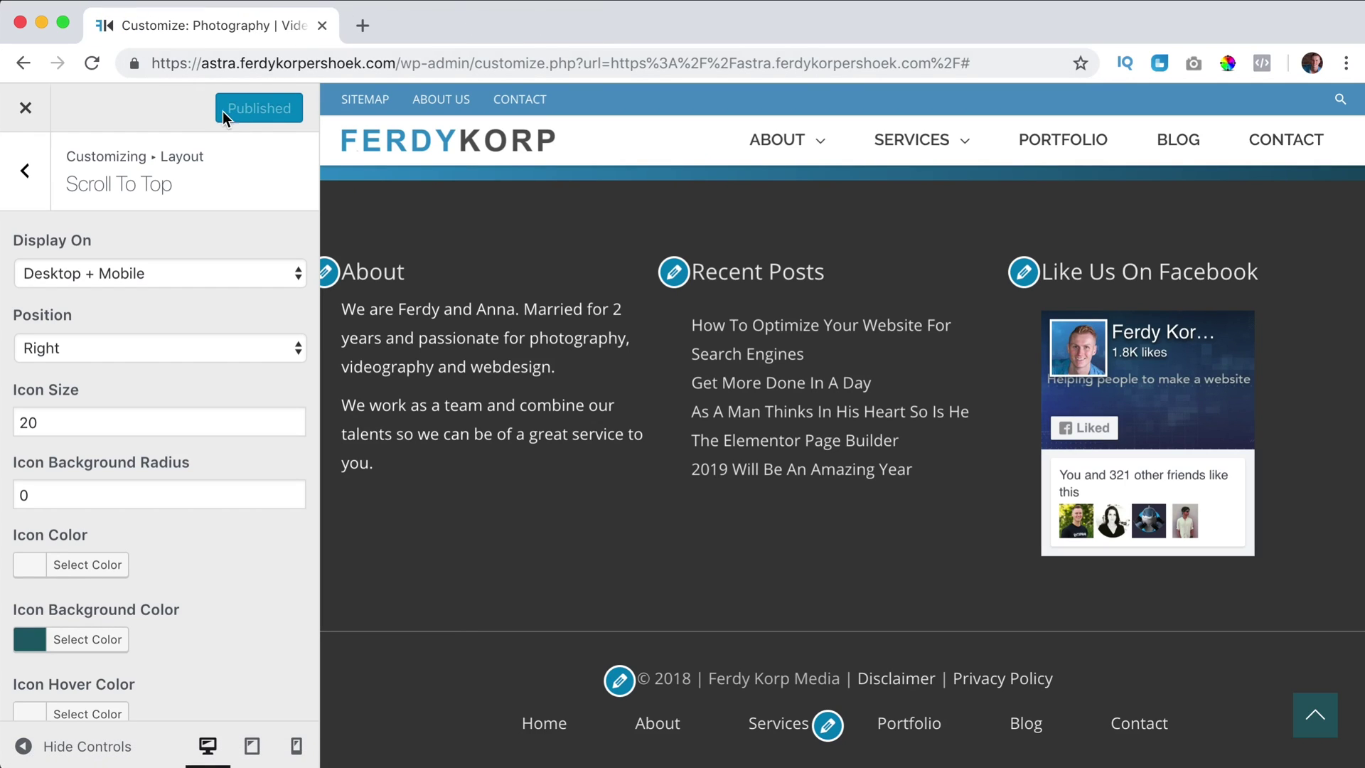
click(27, 114)
scroll(770, 514, down, 20)
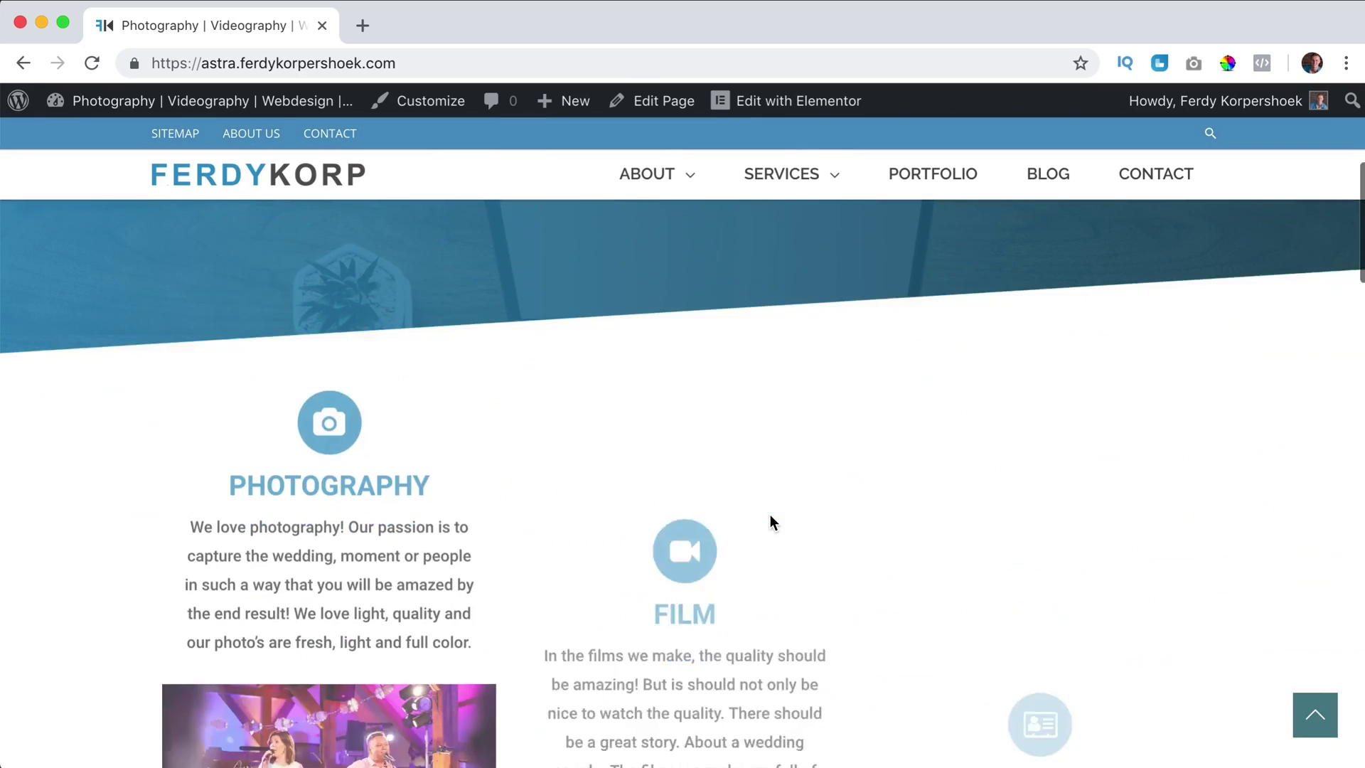
scroll(775, 512, down, 4)
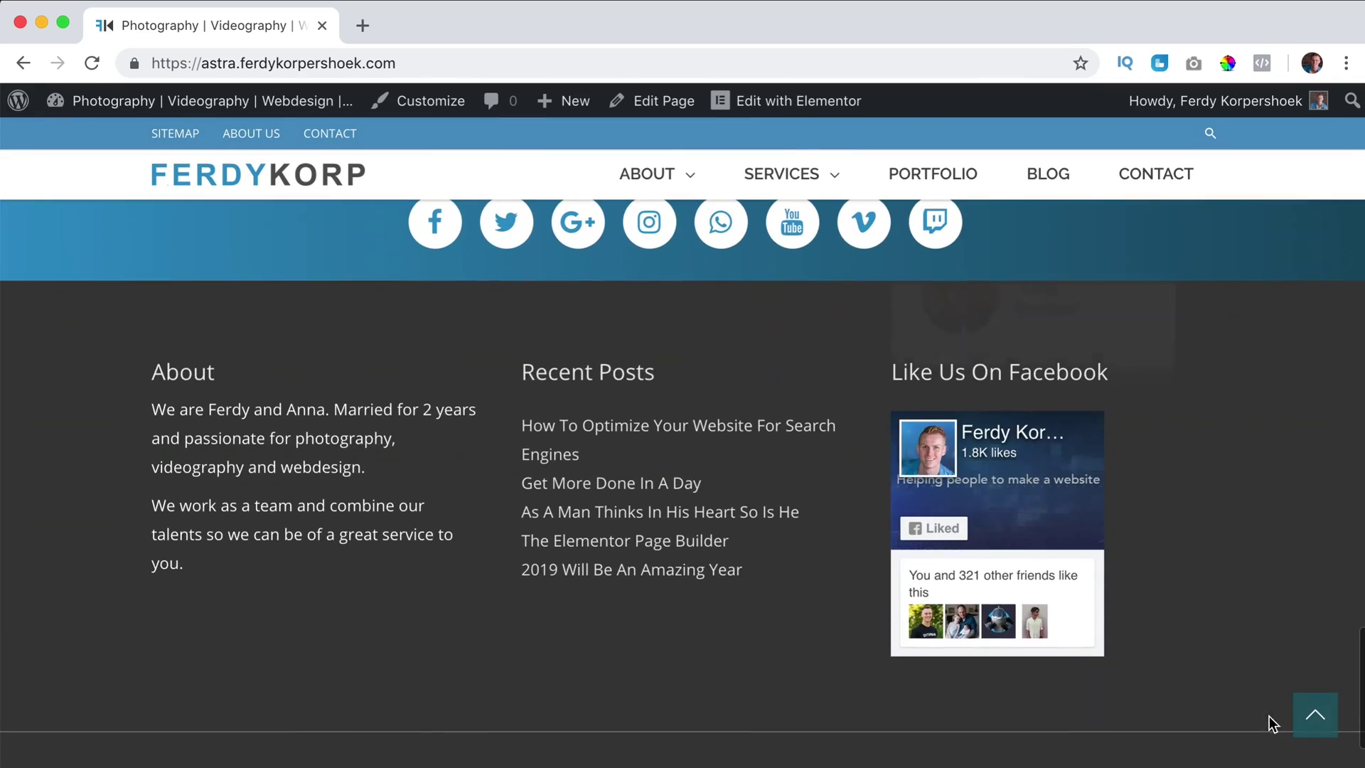